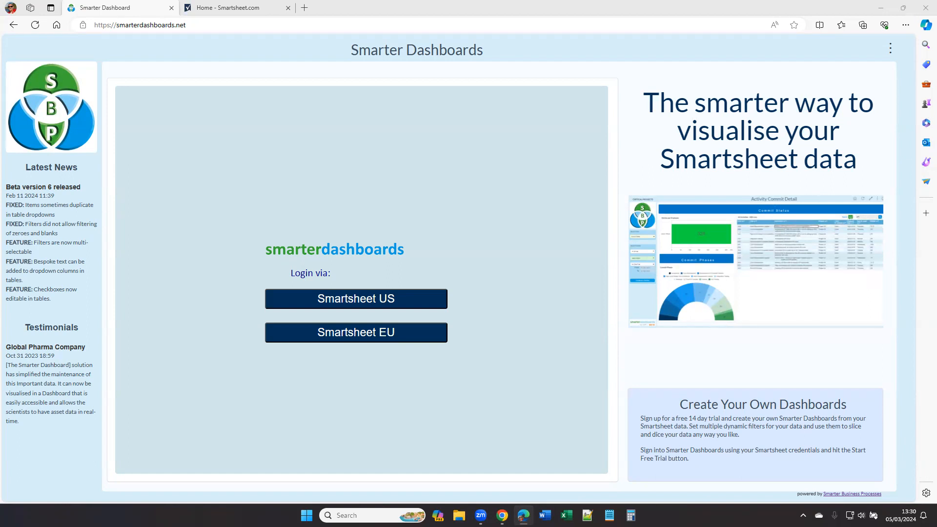
Step: Log in to Smarter Dashboards via Smartsheet US and allow the app access to the Smartsheet account
{"action": "left_click", "coordinate": [142, 26]}
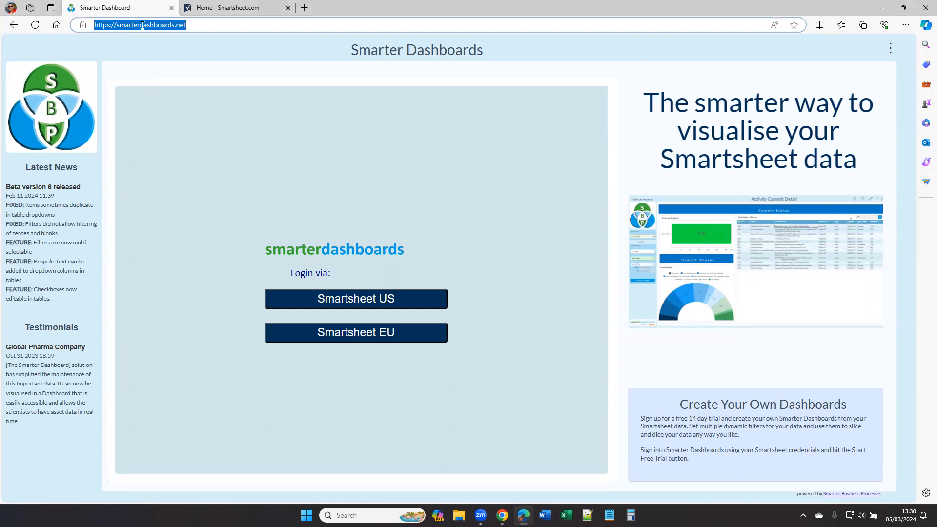
{"action": "left_click", "coordinate": [382, 141]}
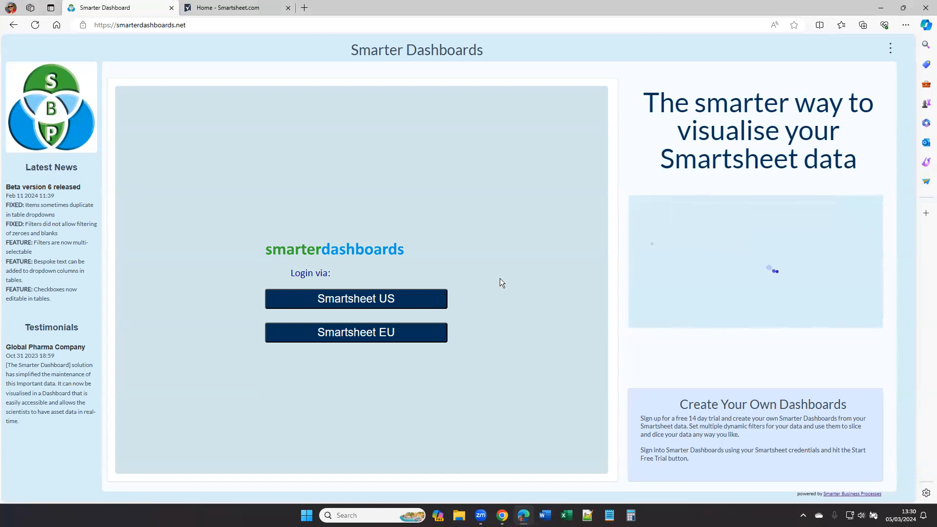
{"action": "left_click", "coordinate": [389, 299]}
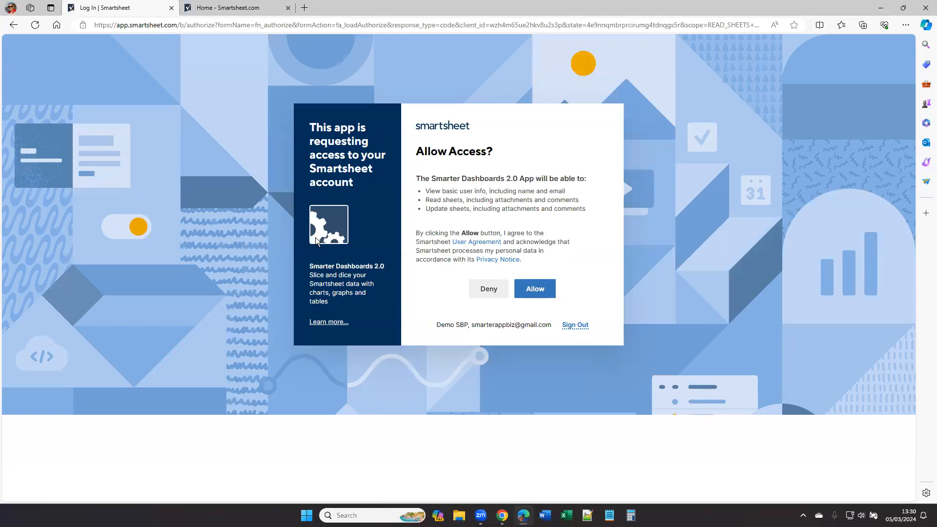
{"action": "left_click", "coordinate": [536, 295]}
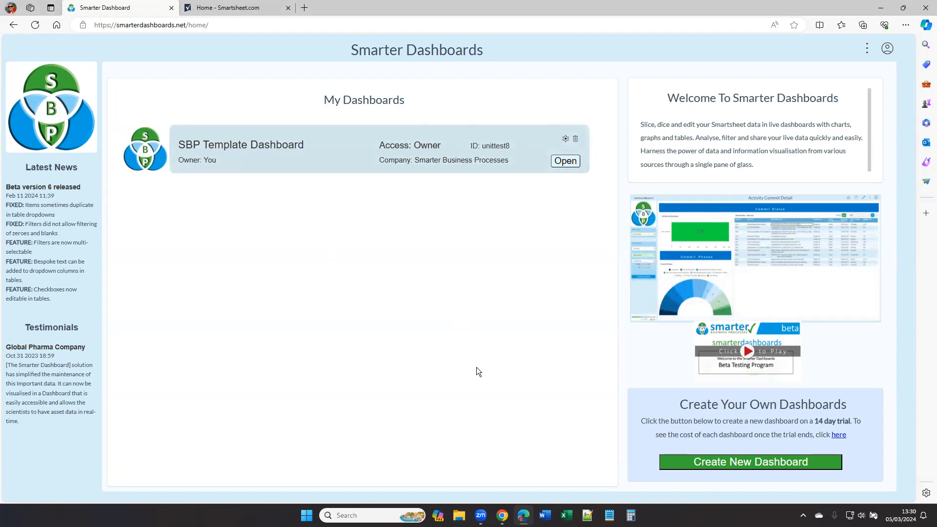
Step: Open the form for creating a new 14-day trial dashboard
{"action": "left_click", "coordinate": [678, 465]}
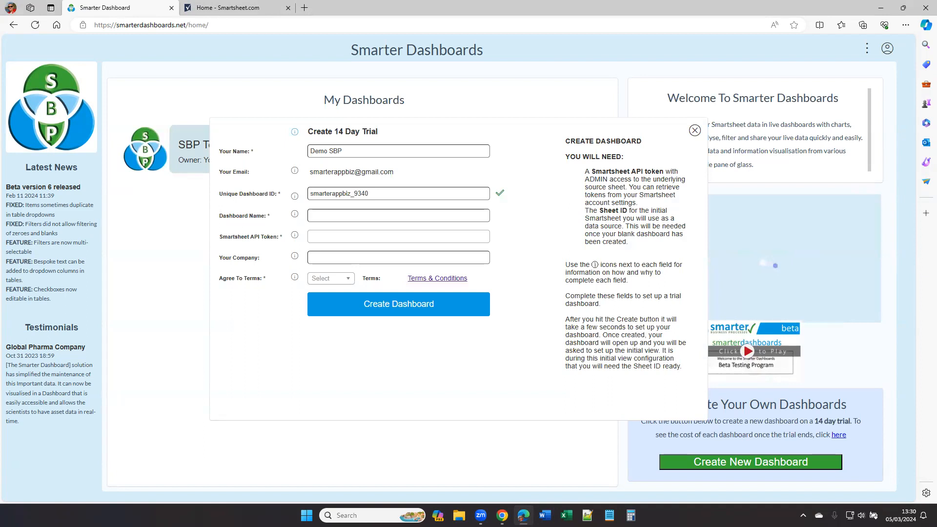
Step: In the Smartsheet tab, open the API Access section of the account's personal settings
{"action": "left_click", "coordinate": [214, 15]}
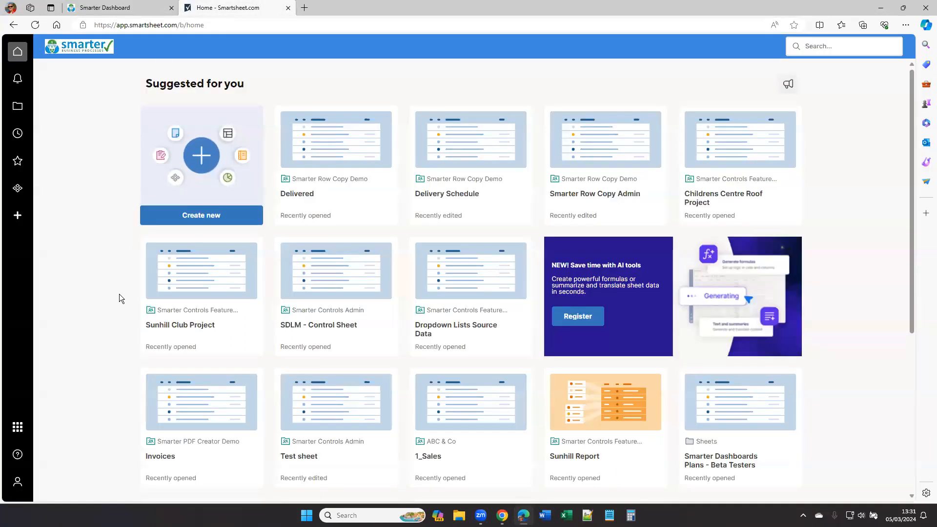
{"action": "left_click", "coordinate": [18, 486]}
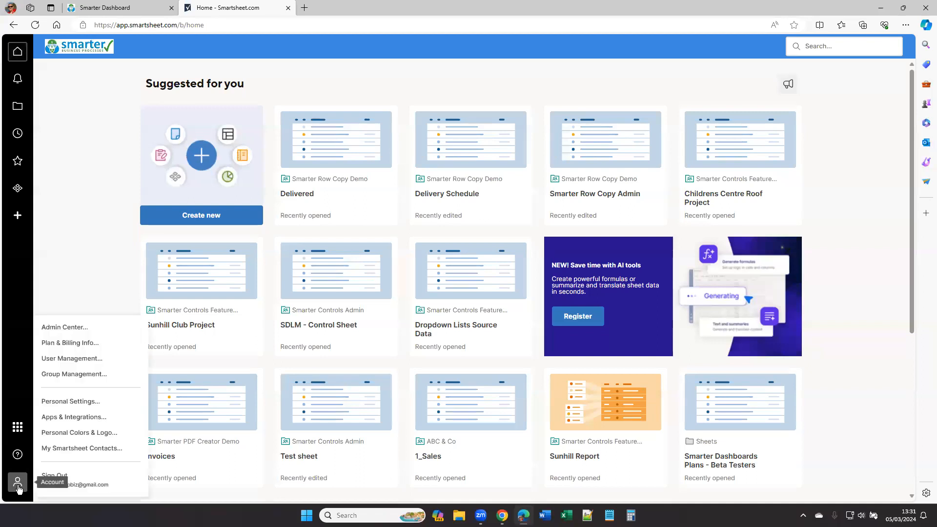
{"action": "left_click", "coordinate": [67, 417]}
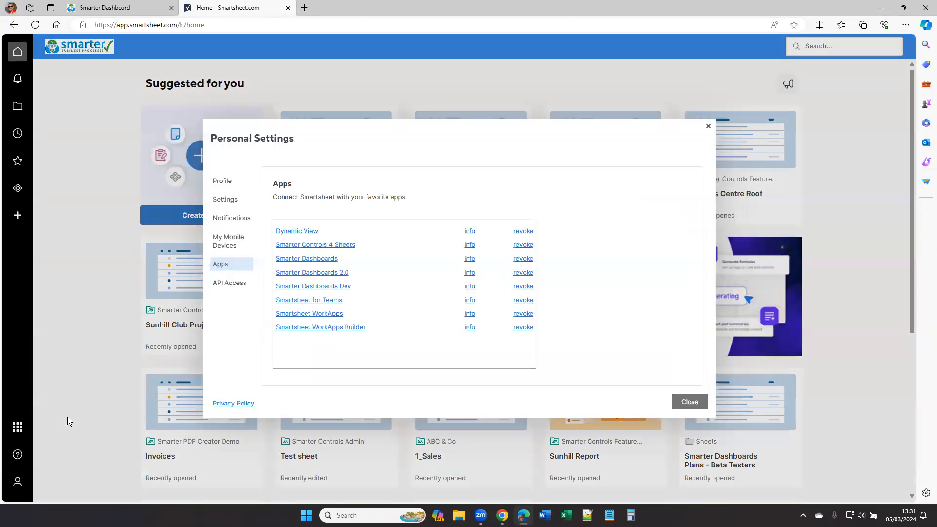
{"action": "left_click", "coordinate": [240, 281]}
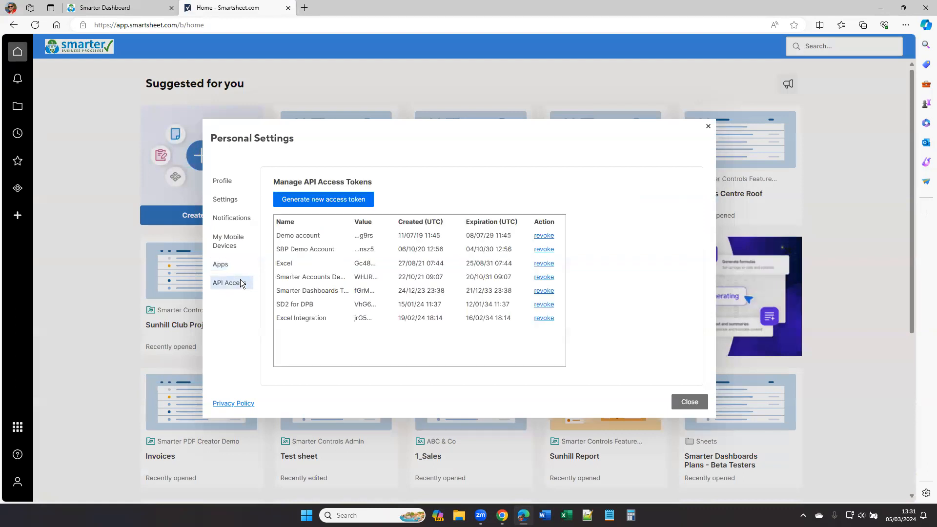
Step: Generate a new API access token named DB2
{"action": "left_click", "coordinate": [349, 200]}
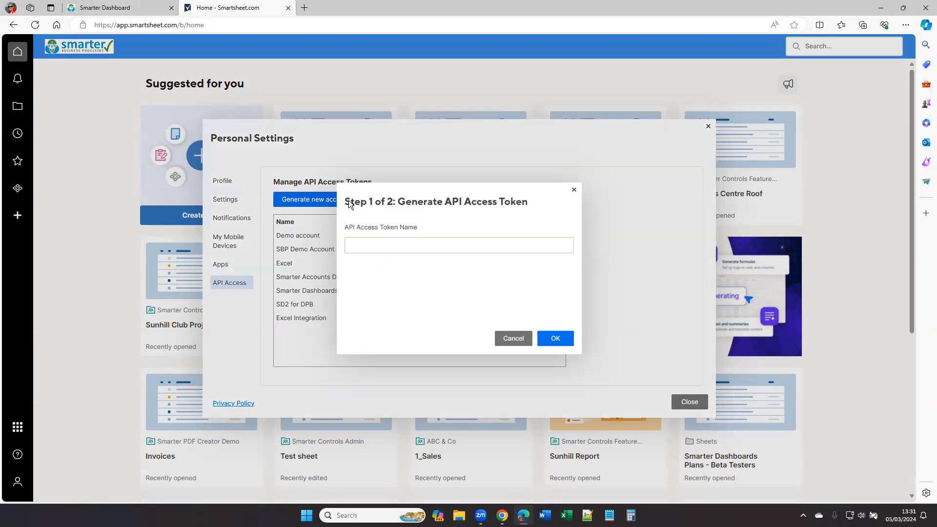
{"action": "type", "text": "DB2"}
{"action": "left_click", "coordinate": [554, 339]}
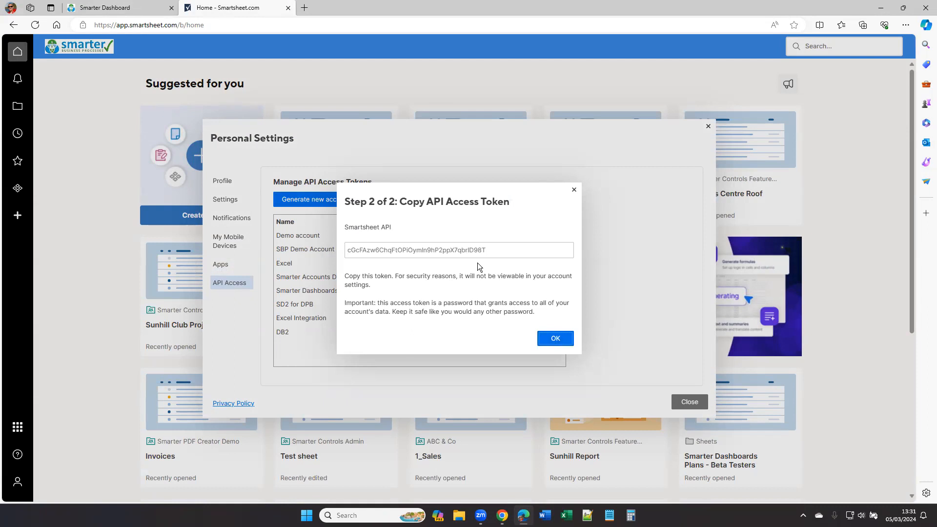
Step: Copy the new API access token and close the token and personal settings dialogs
{"action": "double_click", "coordinate": [429, 253]}
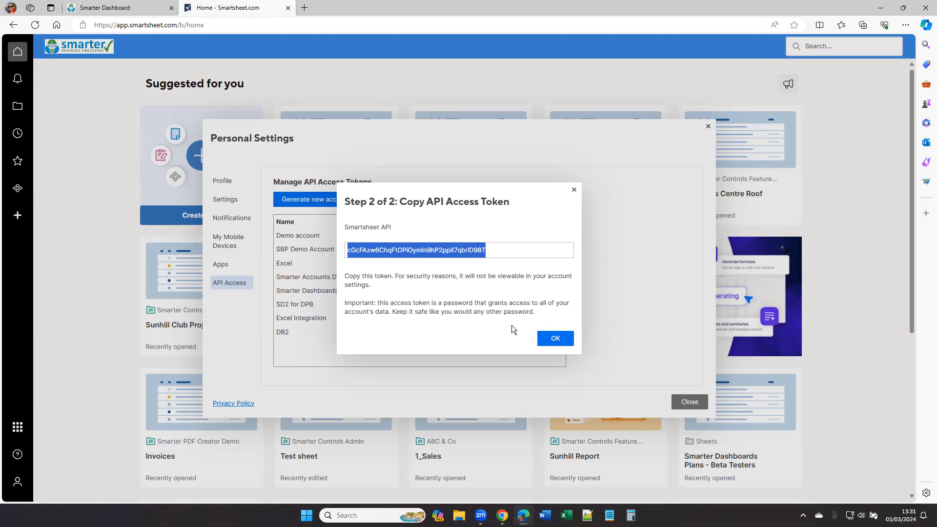
{"action": "left_click", "coordinate": [563, 340]}
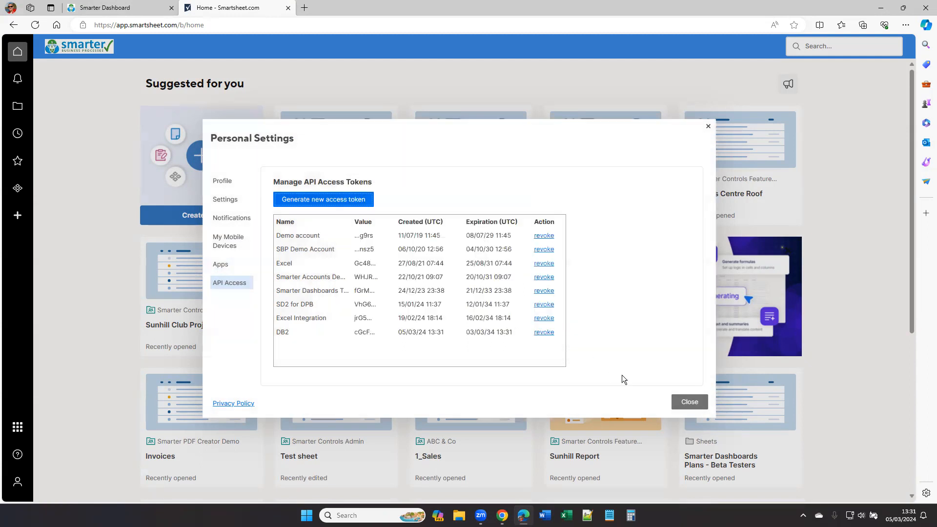
{"action": "left_click", "coordinate": [688, 402]}
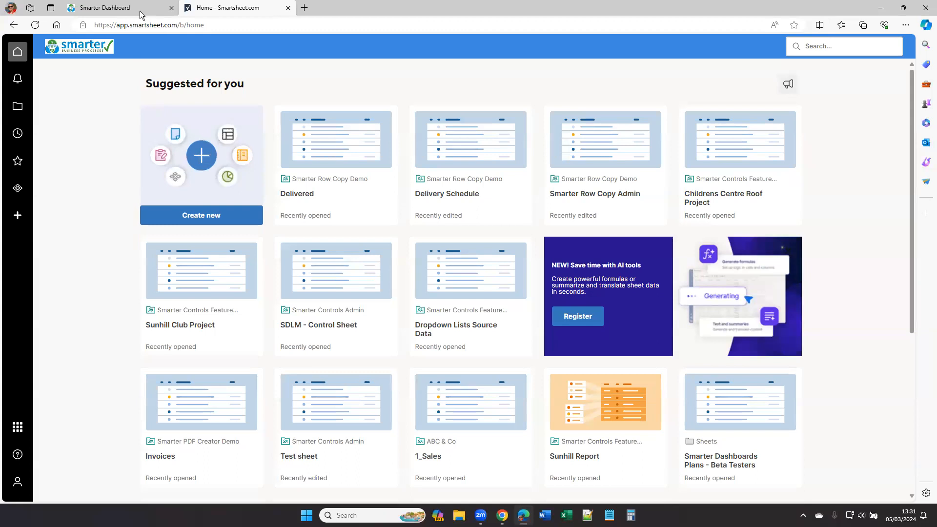
Step: Return to the trial form and read the info notes for the email, dashboard ID and form fields
{"action": "left_click", "coordinate": [117, 12]}
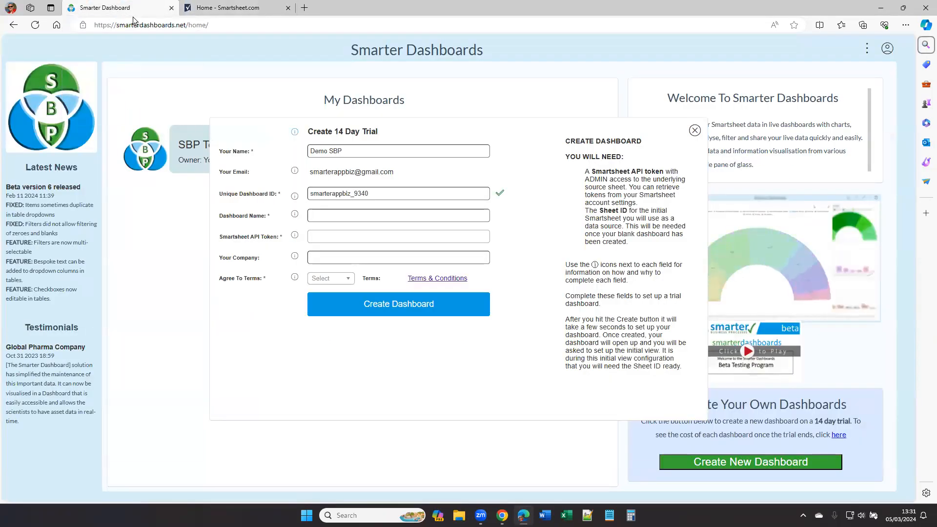
{"action": "left_click", "coordinate": [253, 151]}
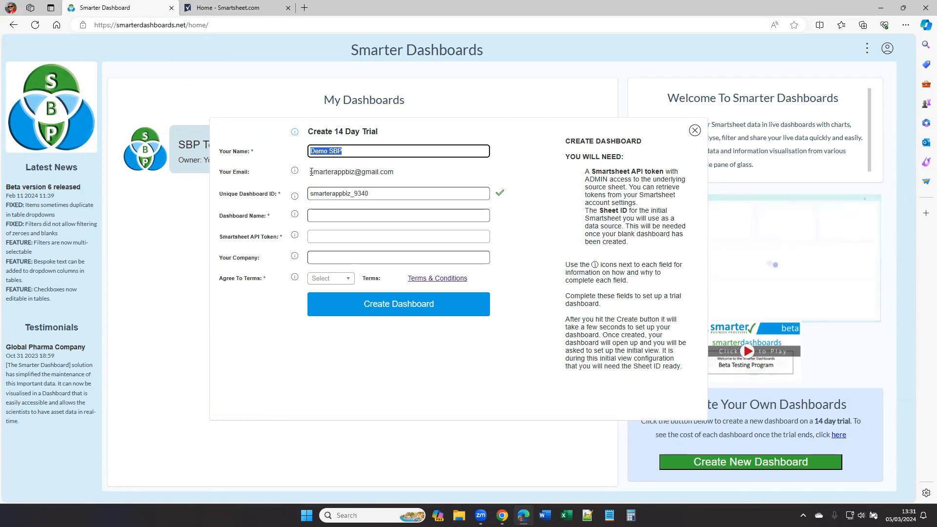
{"action": "left_click", "coordinate": [296, 171]}
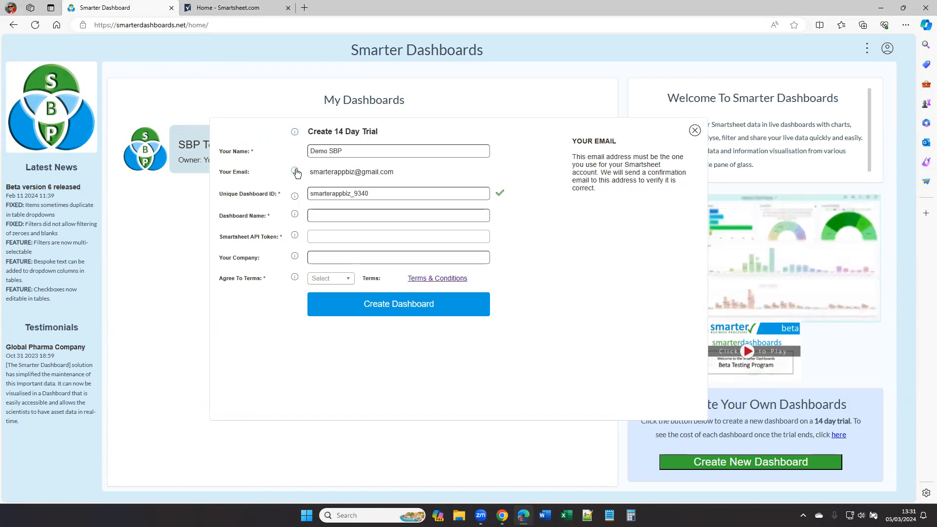
{"action": "left_click", "coordinate": [295, 197]}
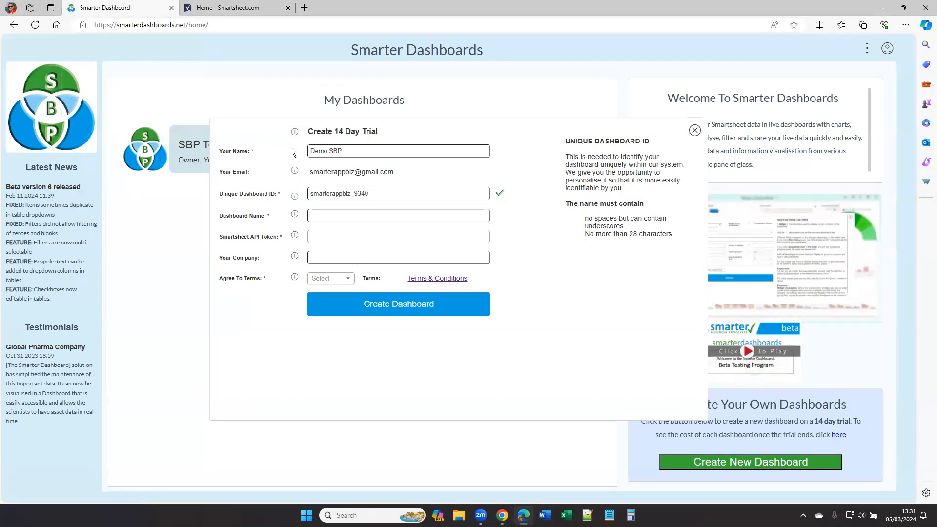
{"action": "left_click", "coordinate": [295, 132]}
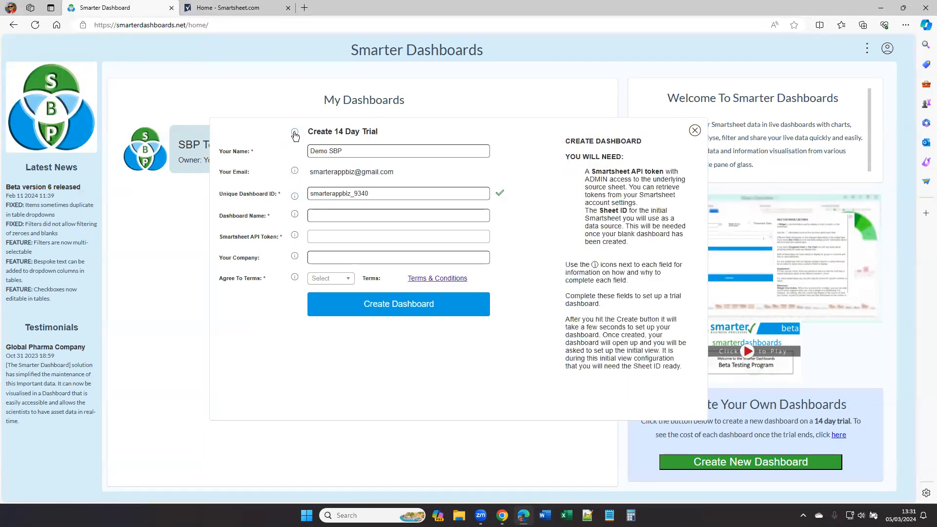
Step: Paste the copied token into the Smartsheet API Token field of the trial form
{"action": "key", "text": "Tab"}
{"action": "key", "text": "Tab"}
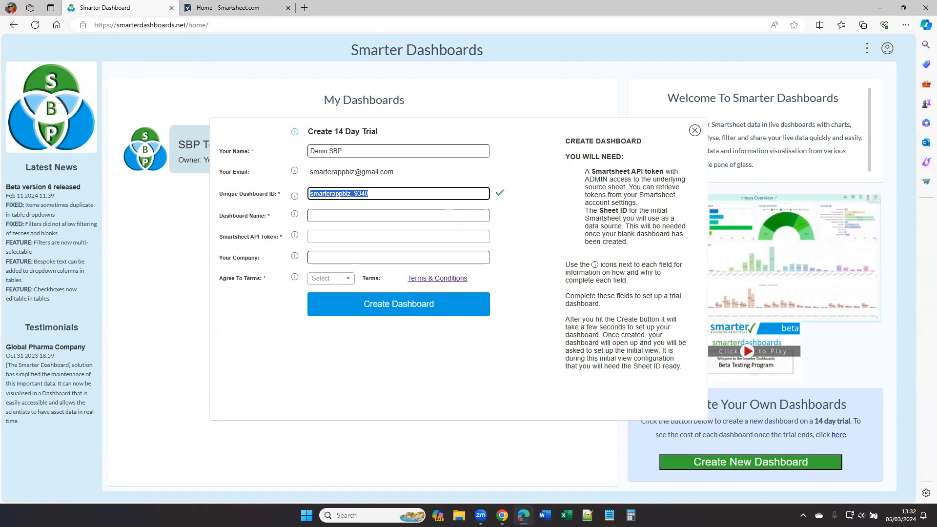
{"action": "key", "text": "Tab"}
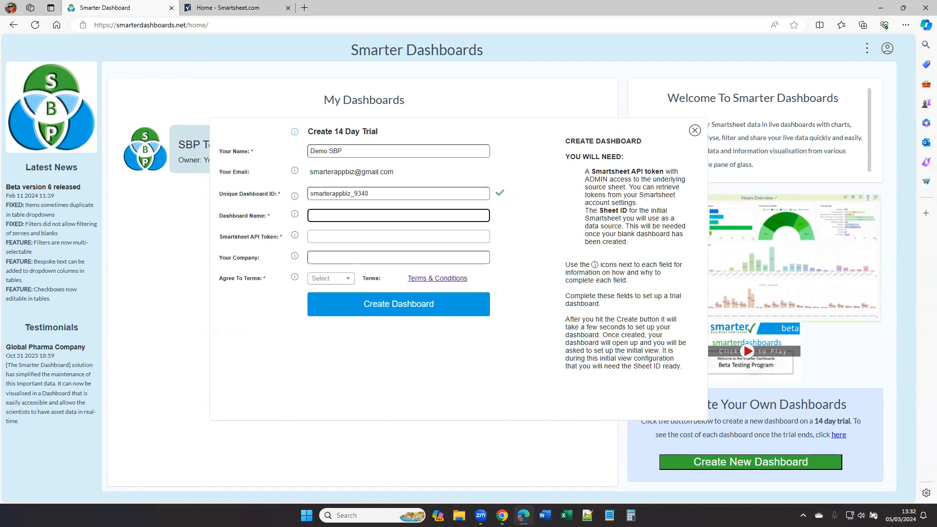
{"action": "key", "text": "Tab"}
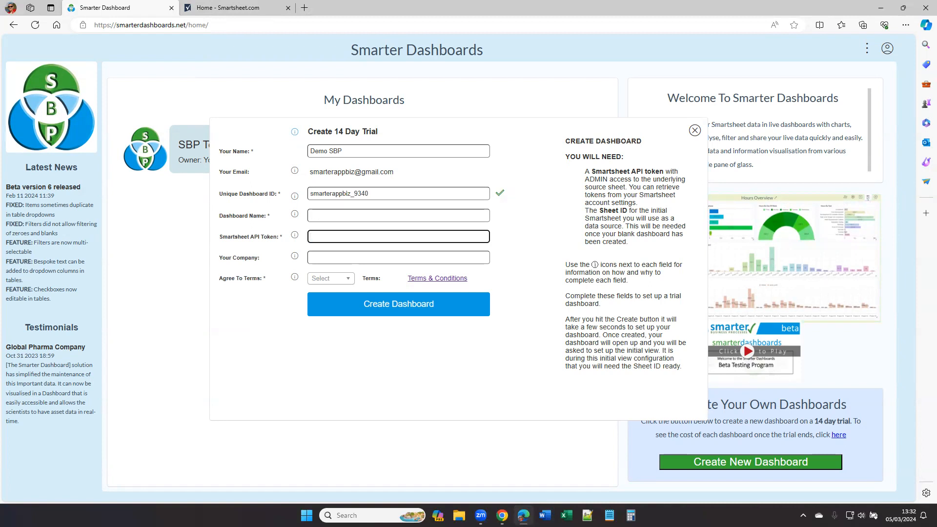
{"action": "key", "text": "ctrl+v"}
{"action": "key", "text": "Tab"}
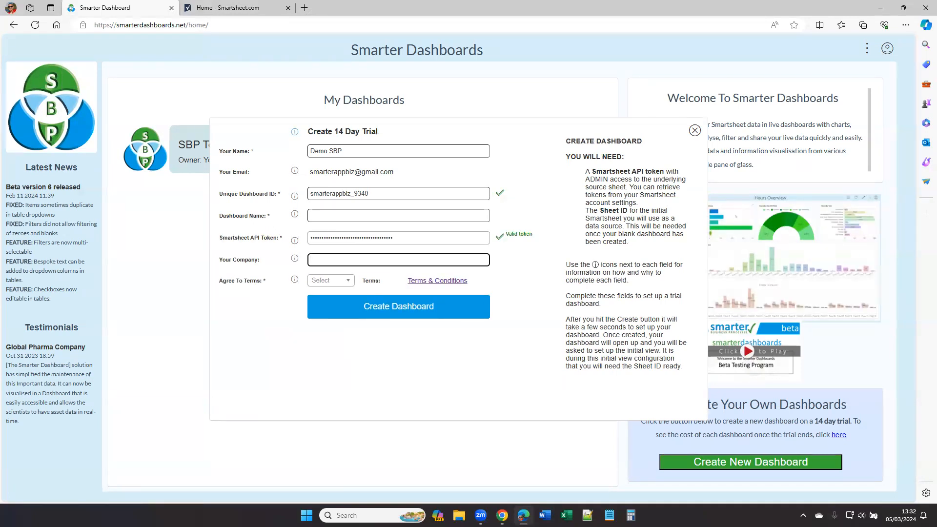
{"action": "key", "text": "Tab"}
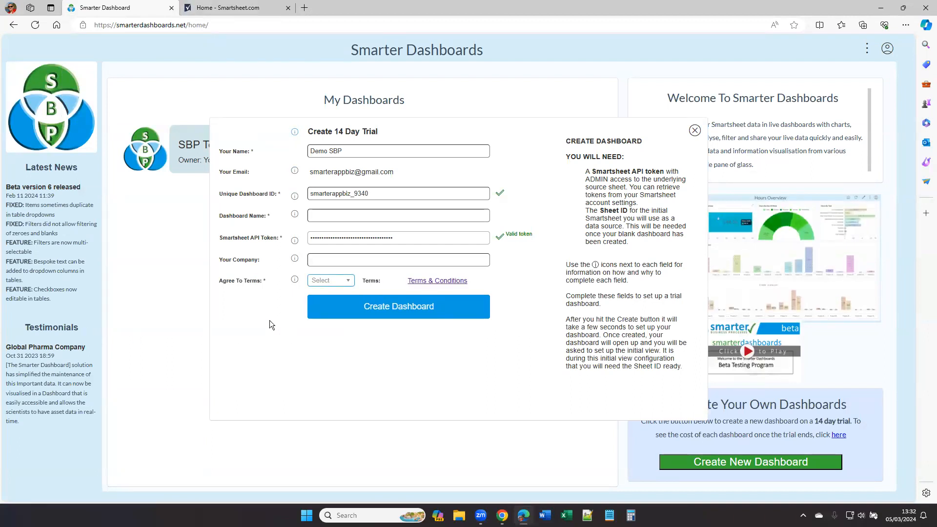
Step: Set Agree To Terms to Yes and close the trial form
{"action": "left_click", "coordinate": [331, 284]}
{"action": "left_click", "coordinate": [324, 308]}
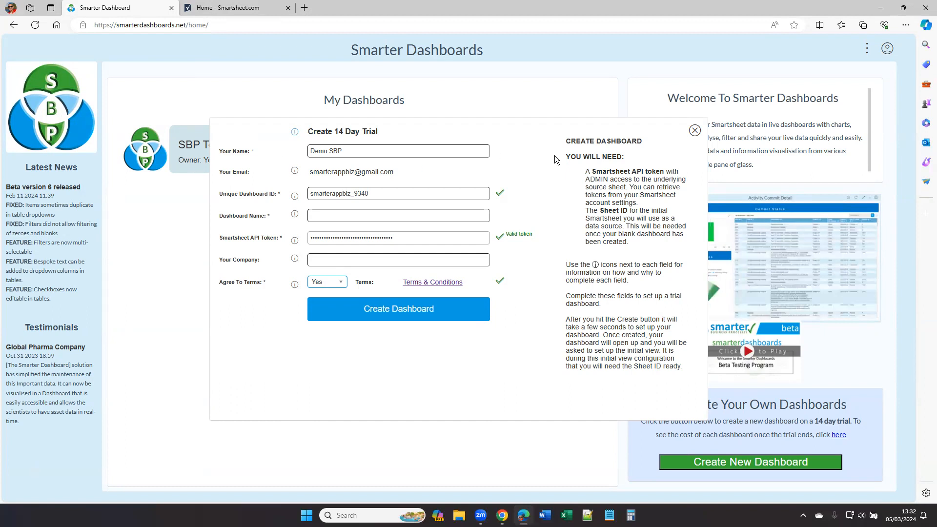
{"action": "left_click", "coordinate": [695, 131]}
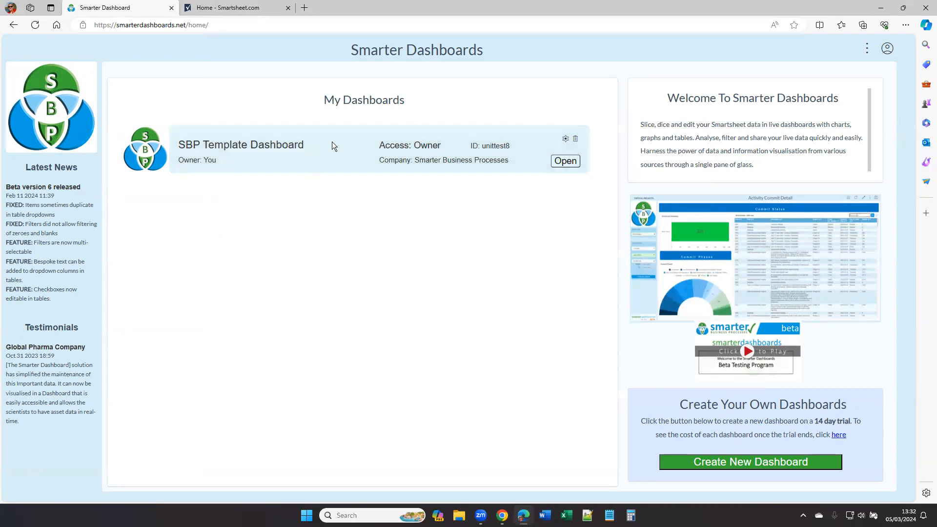
Step: Open the SBP Template Dashboard and switch between Task View and Employee View
{"action": "left_click", "coordinate": [573, 163]}
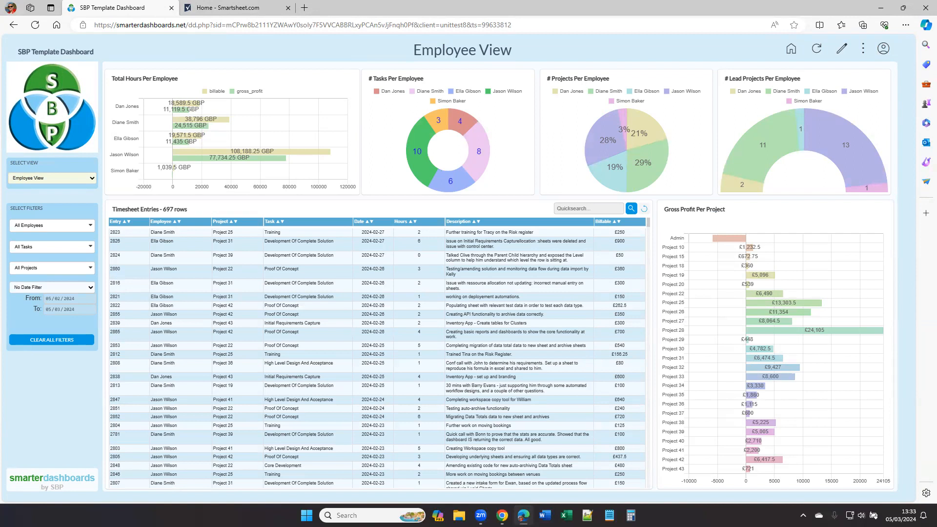
{"action": "left_click", "coordinate": [77, 177]}
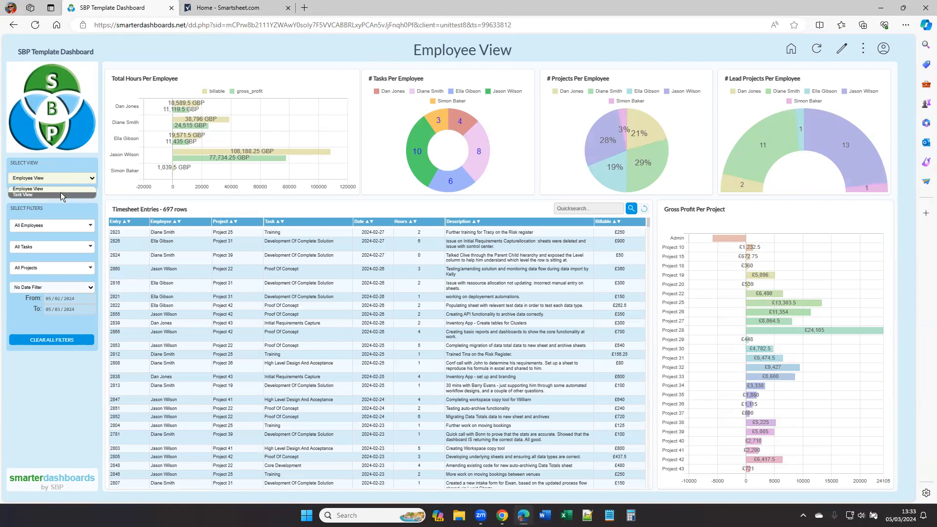
{"action": "left_click", "coordinate": [61, 195]}
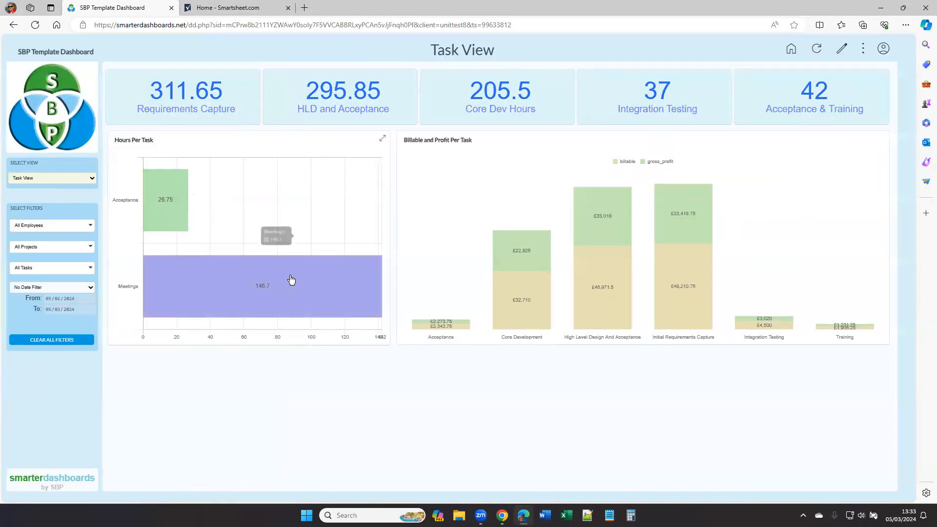
{"action": "left_click", "coordinate": [88, 179]}
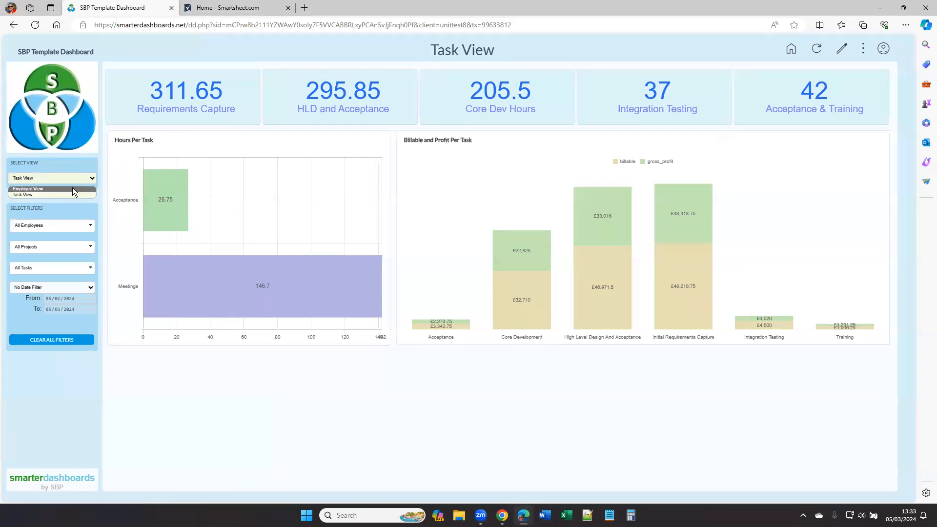
{"action": "left_click", "coordinate": [72, 189]}
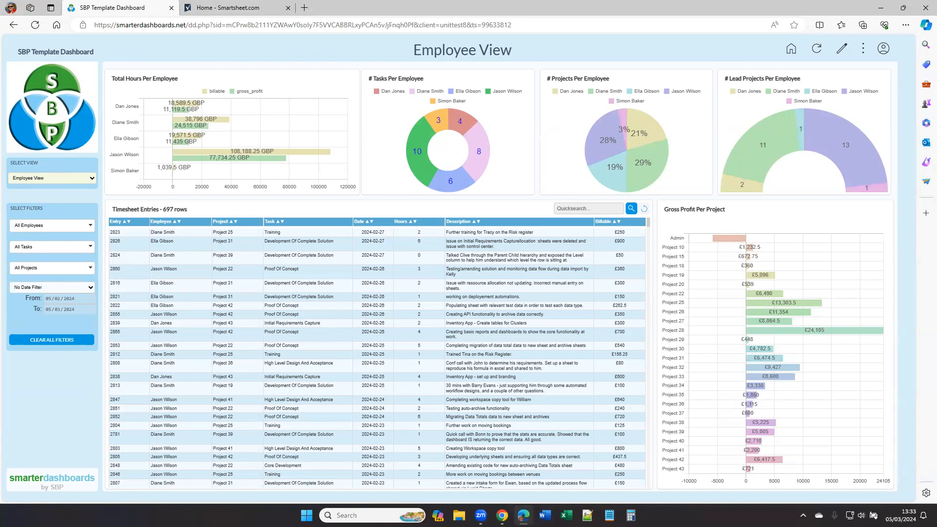
Step: Open the view settings in edit mode and review the source sheet list and the view's fields without changing them
{"action": "left_click", "coordinate": [843, 50]}
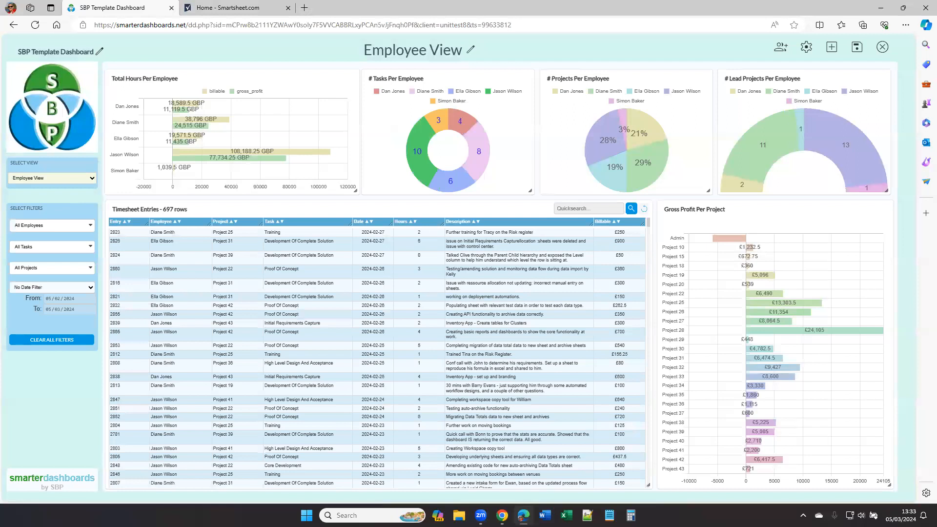
{"action": "left_click", "coordinate": [805, 47]}
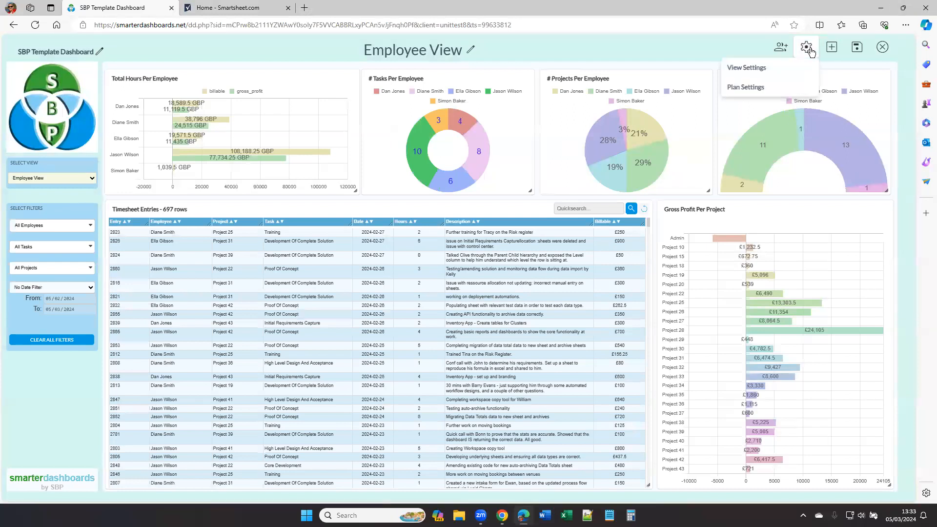
{"action": "left_click", "coordinate": [785, 69]}
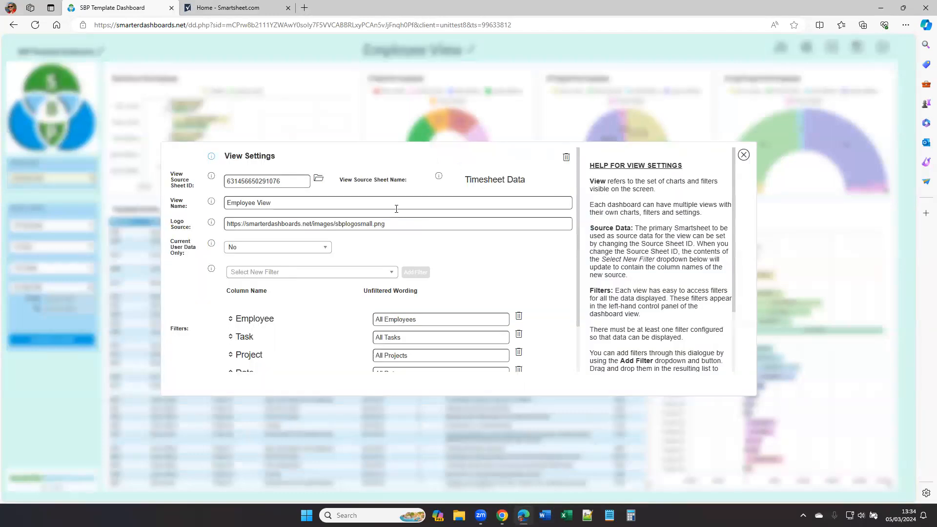
{"action": "left_click", "coordinate": [253, 335]}
{"action": "double_click", "coordinate": [282, 181]}
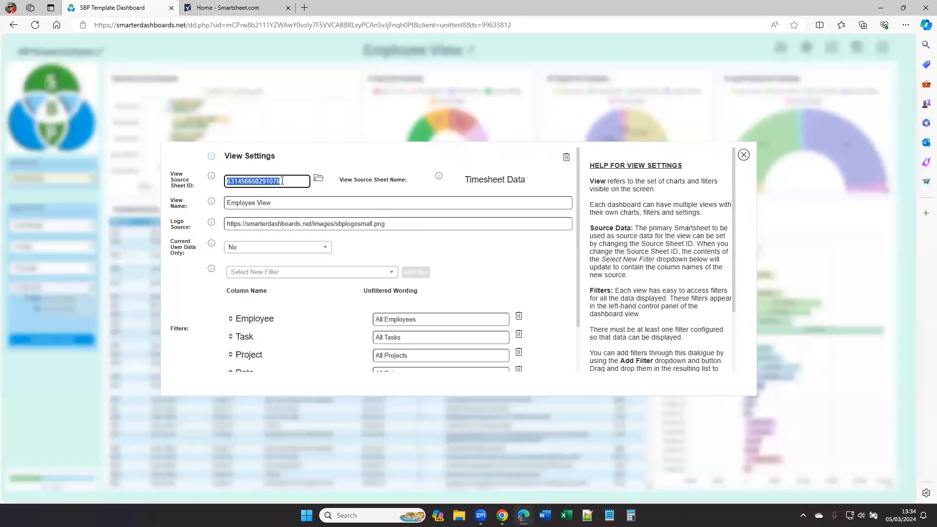
{"action": "left_click", "coordinate": [319, 181]}
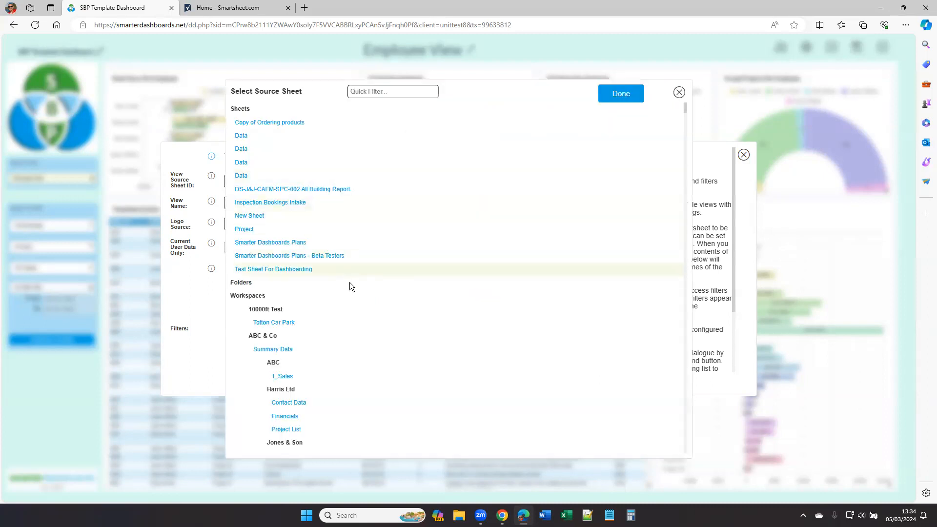
{"action": "scroll", "coordinate": [381, 366], "scroll_direction": "down", "scroll_amount": 5}
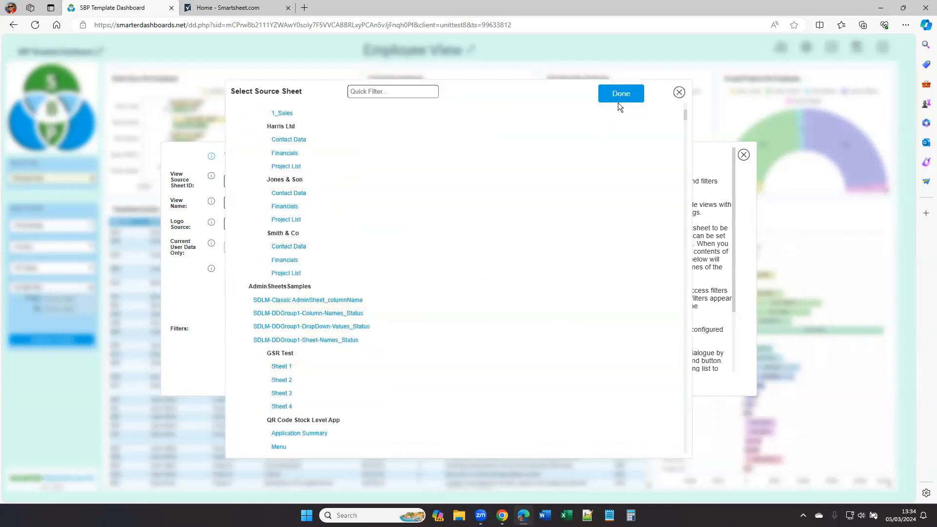
{"action": "left_click", "coordinate": [680, 95]}
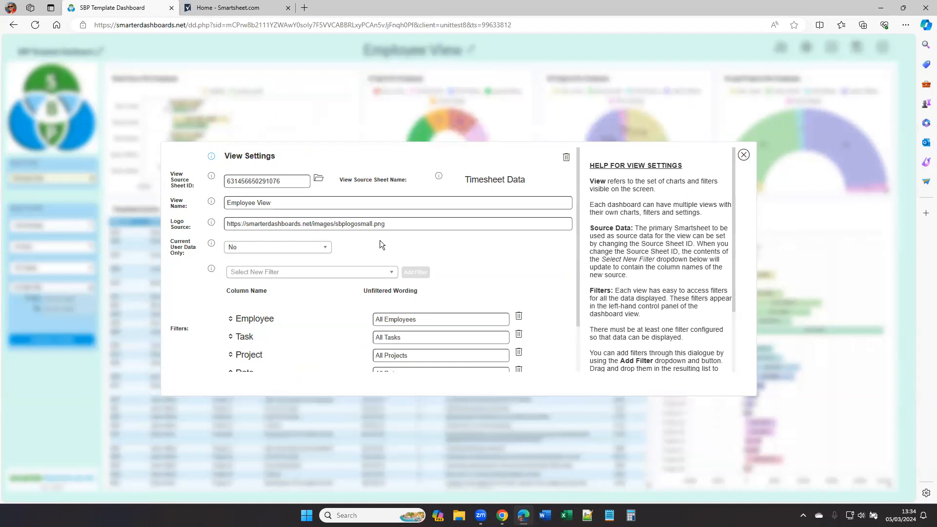
{"action": "left_click_drag", "start_coordinate": [468, 177], "coordinate": [525, 185]}
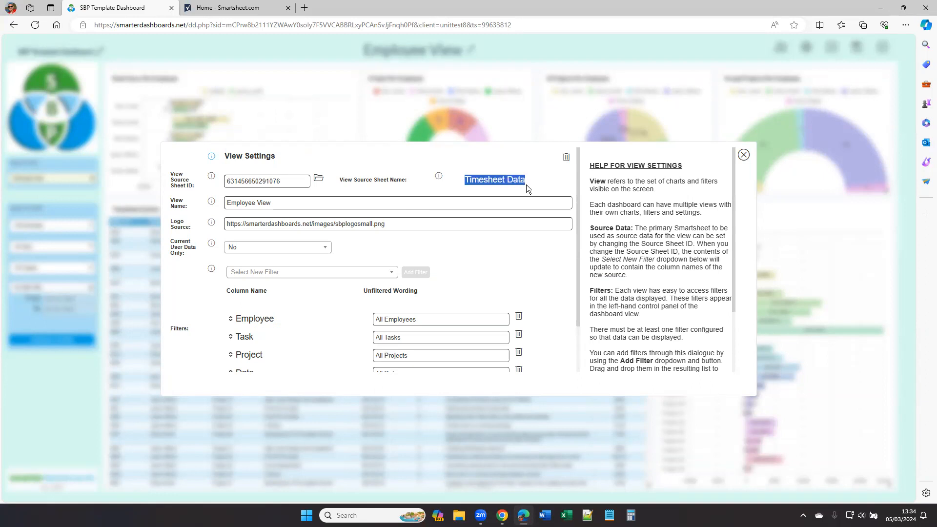
{"action": "key", "text": "Tab"}
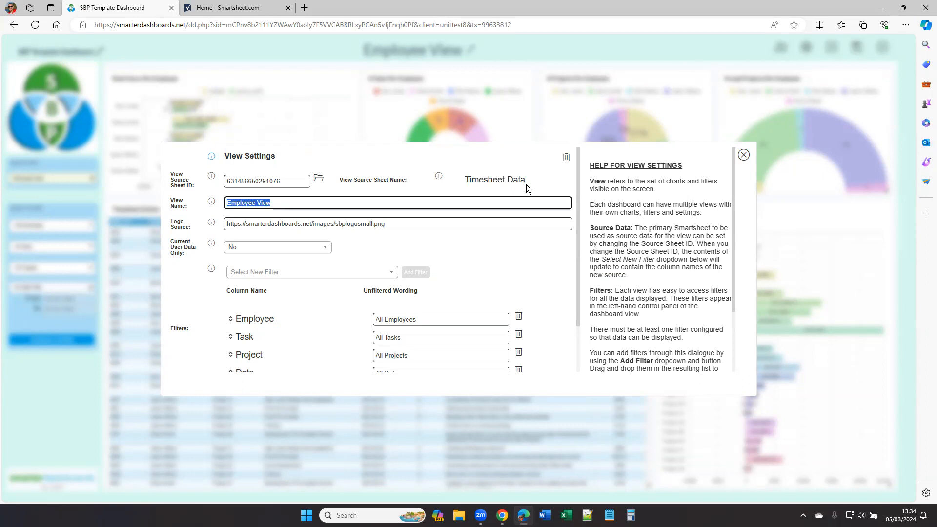
{"action": "key", "text": "Tab"}
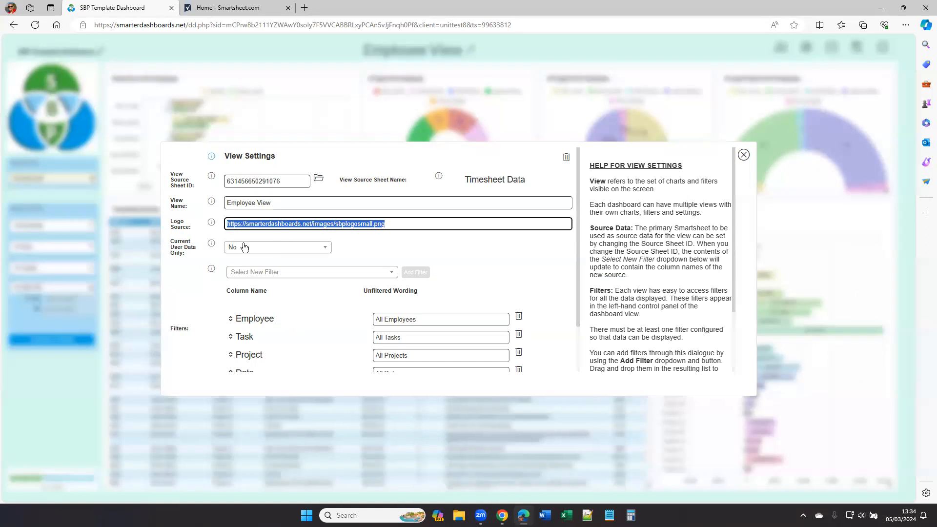
{"action": "key", "text": "Tab"}
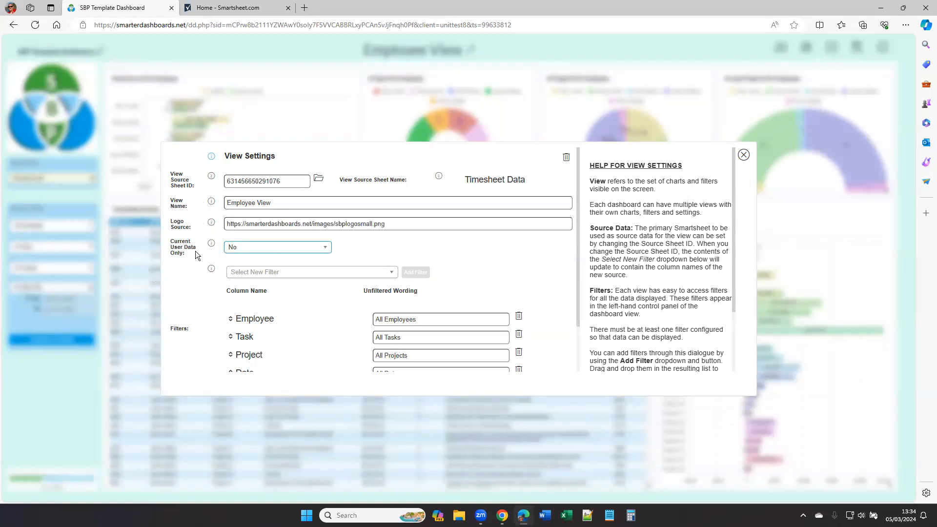
Step: Try setting Current User Data Only to Yes with Email as the contact column, then set it back to No
{"action": "left_click", "coordinate": [269, 249]}
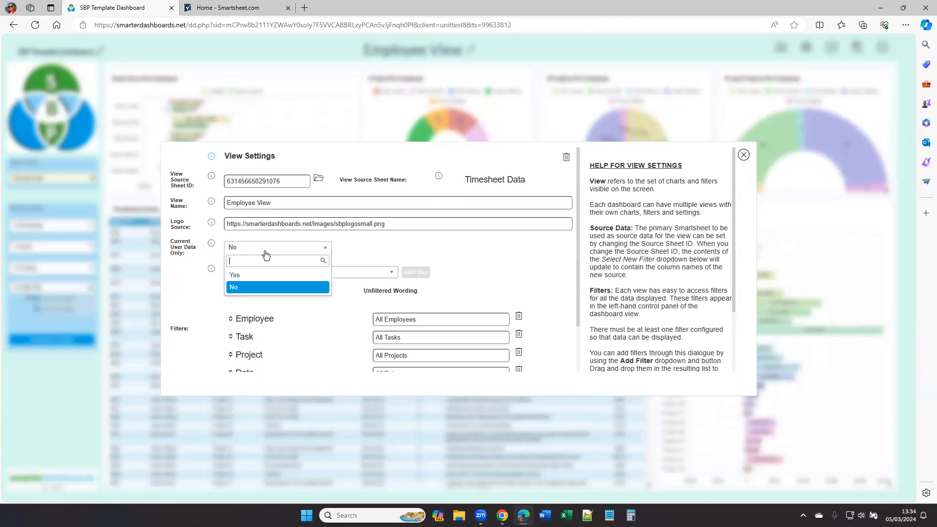
{"action": "left_click", "coordinate": [245, 277]}
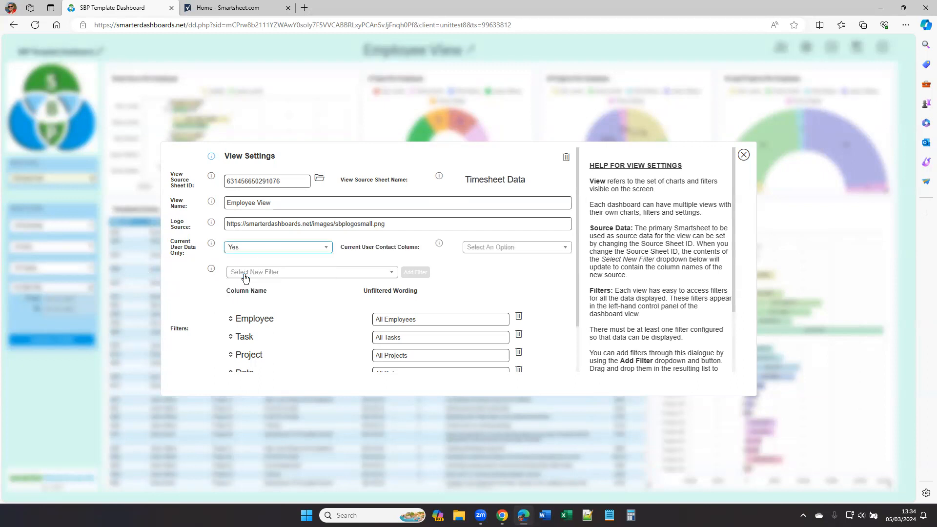
{"action": "left_click", "coordinate": [526, 254]}
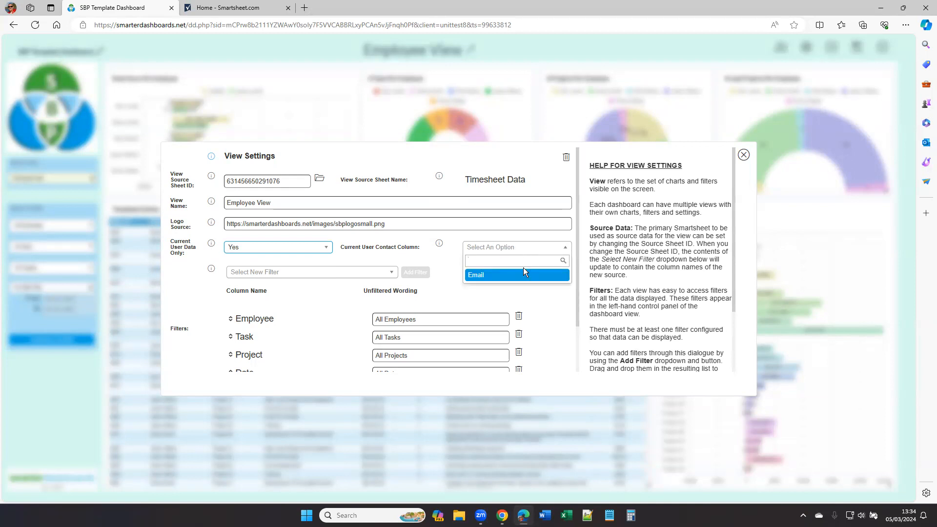
{"action": "left_click", "coordinate": [524, 275]}
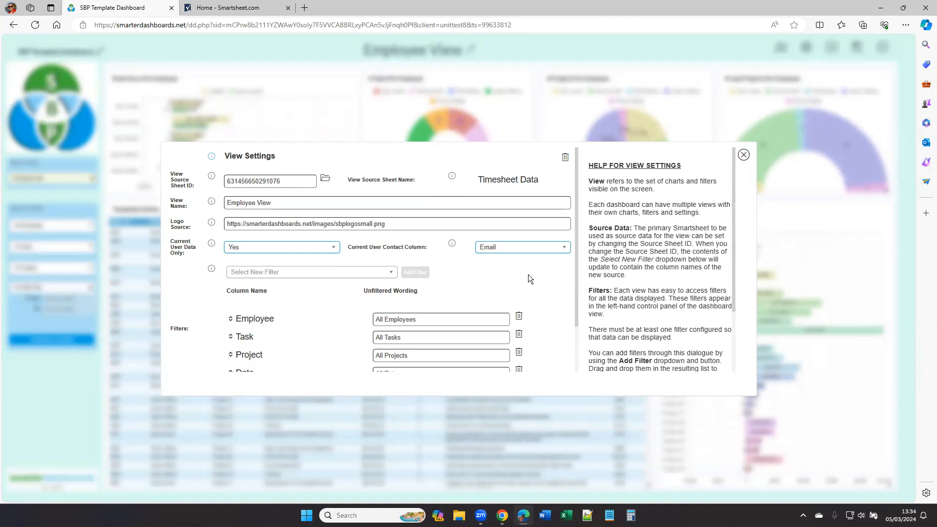
{"action": "left_click", "coordinate": [333, 248]}
{"action": "left_click", "coordinate": [265, 288]}
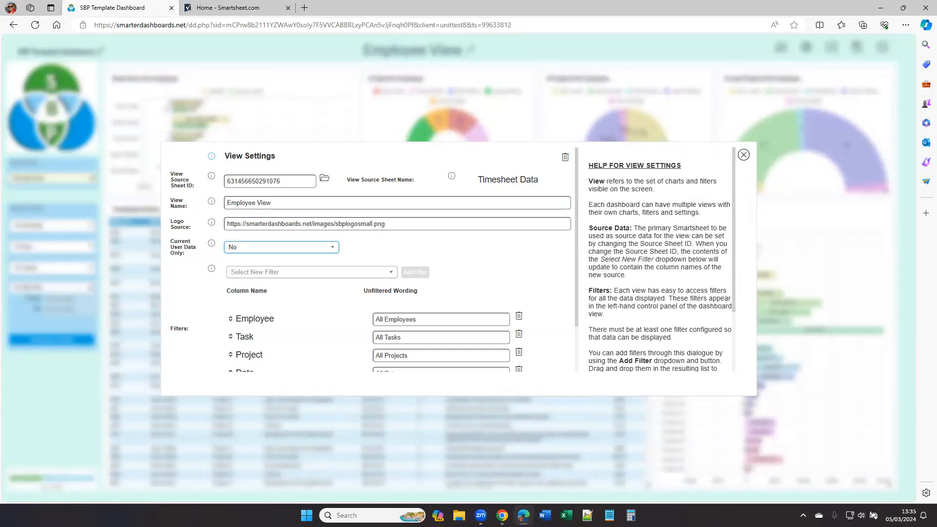
Step: Add an Email filter to the view and move it above the Date filter, then close the view settings
{"action": "left_click", "coordinate": [318, 273]}
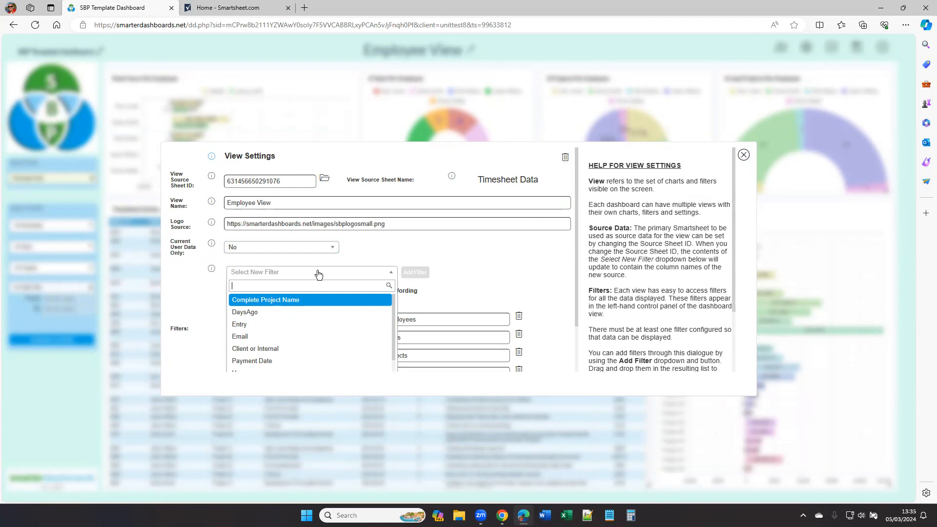
{"action": "left_click", "coordinate": [251, 336]}
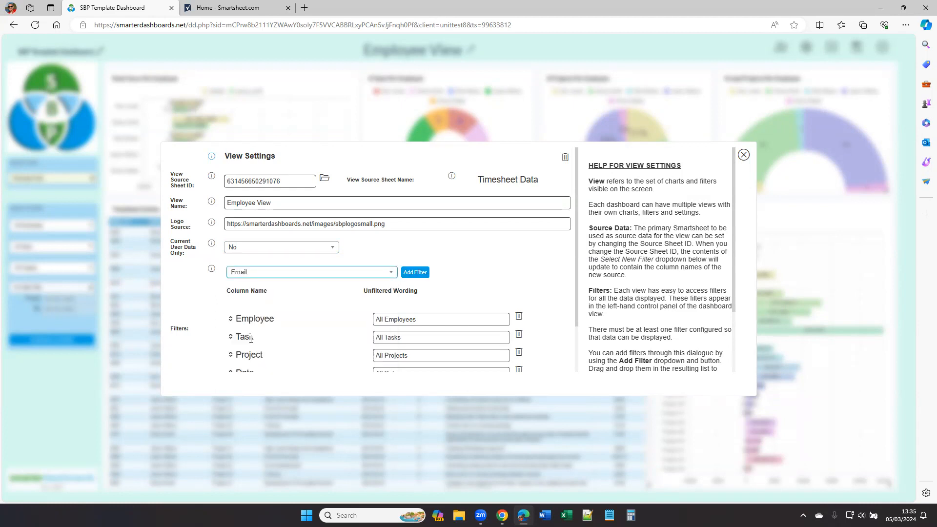
{"action": "left_click", "coordinate": [419, 277]}
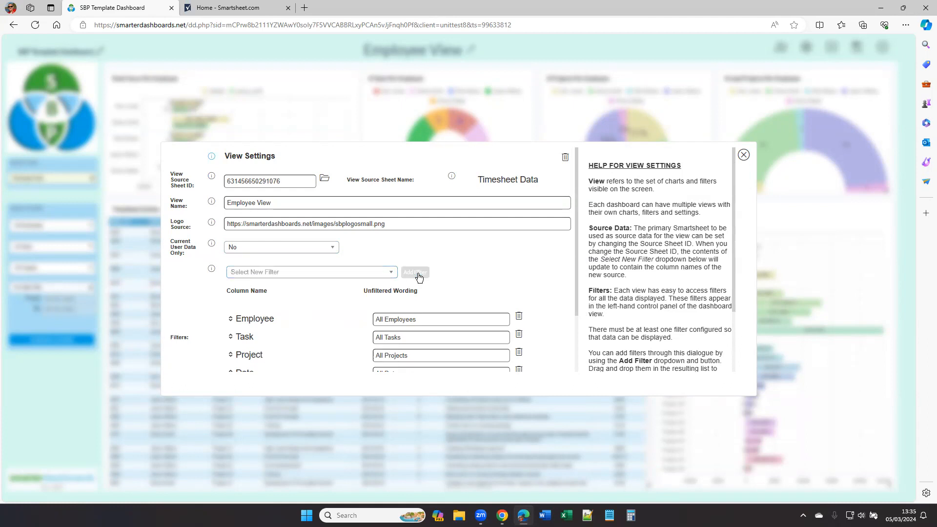
{"action": "scroll", "coordinate": [282, 276], "scroll_direction": "down", "scroll_amount": 2}
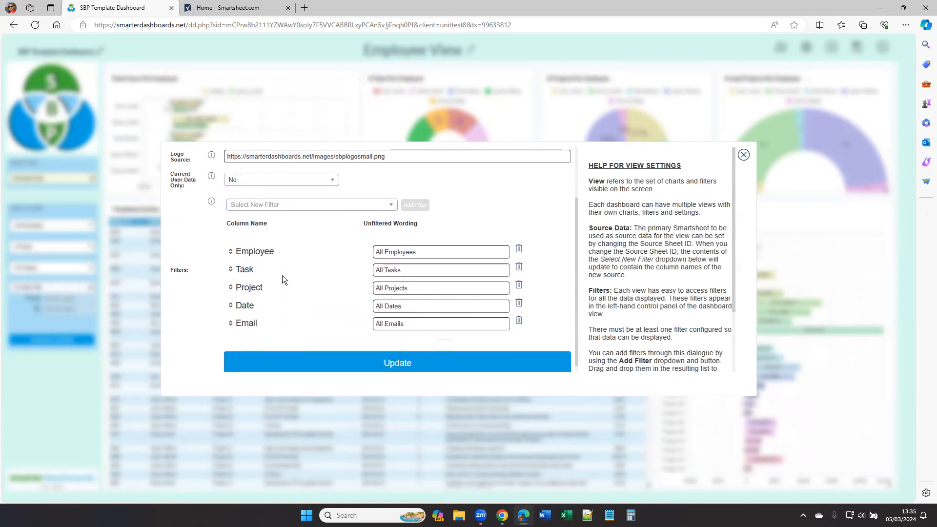
{"action": "key", "text": "ctrl"}
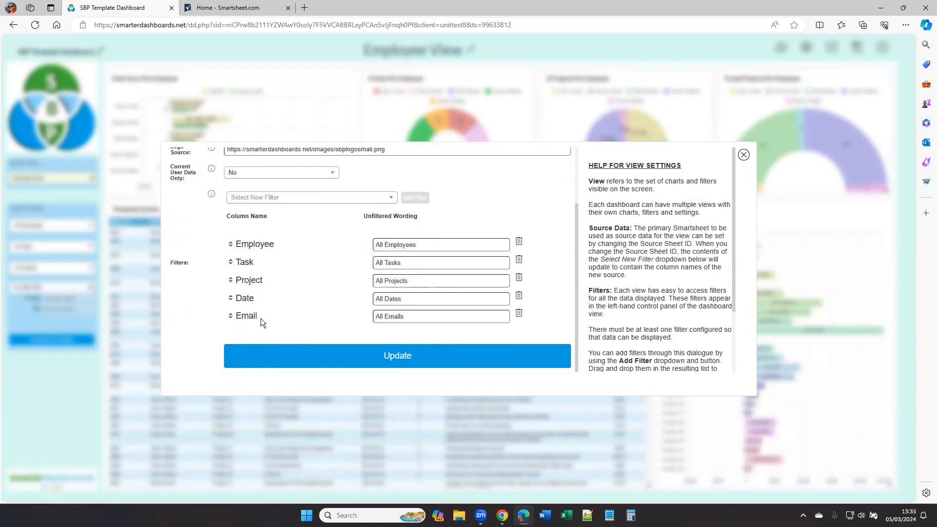
{"action": "mouse_move", "coordinate": [231, 319]}
{"action": "left_mouse_down"}
{"action": "mouse_move", "coordinate": [233, 301]}
{"action": "mouse_move", "coordinate": [241, 305]}
{"action": "left_mouse_up"}
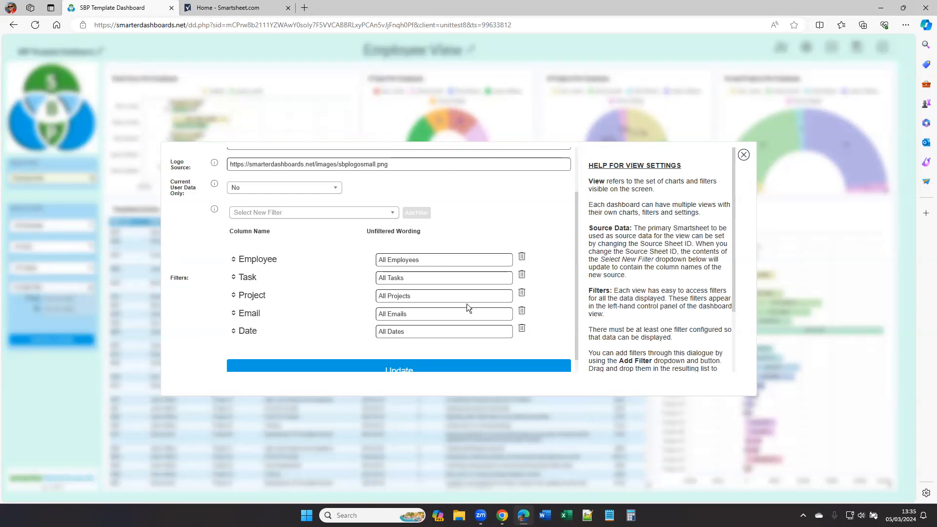
{"action": "double_click", "coordinate": [436, 316]}
{"action": "scroll", "coordinate": [316, 317], "scroll_direction": "down", "scroll_amount": 1}
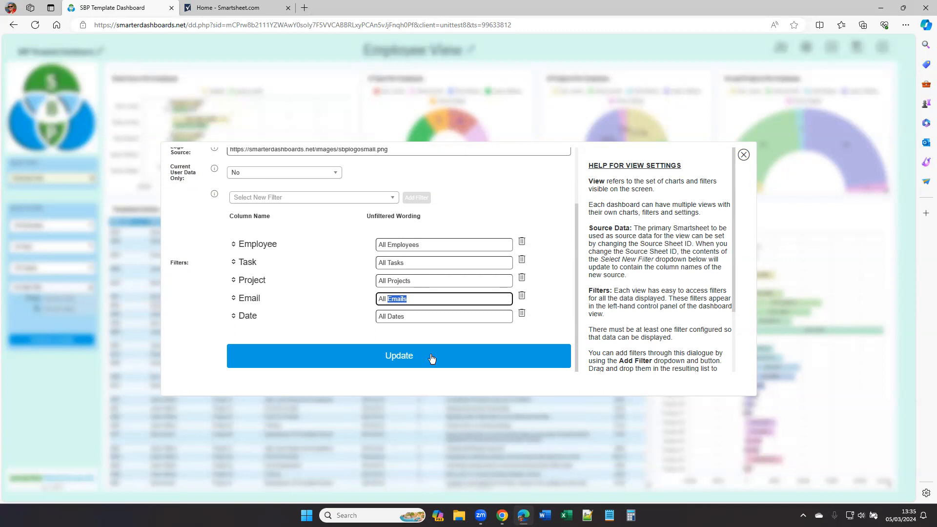
{"action": "left_click", "coordinate": [743, 154]}
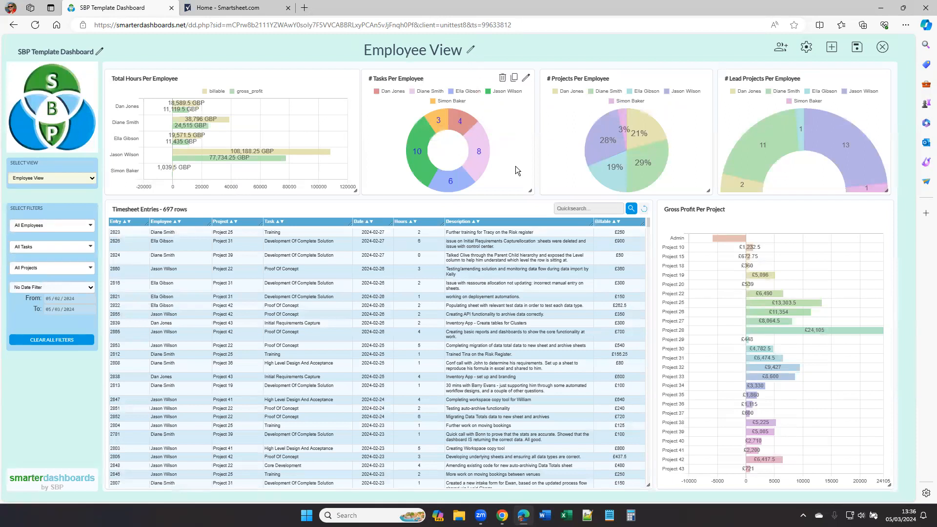
Step: Try enlarging the # Tasks Per Employee widget and restore its original size
{"action": "left_click_drag", "start_coordinate": [530, 191], "coordinate": [586, 243]}
{"action": "mouse_move", "coordinate": [554, 130]}
{"action": "left_mouse_down"}
{"action": "mouse_move", "coordinate": [284, 213]}
{"action": "mouse_move", "coordinate": [617, 162]}
{"action": "mouse_move", "coordinate": [575, 150]}
{"action": "mouse_move", "coordinate": [554, 130]}
{"action": "left_mouse_up"}
{"action": "left_click_drag", "start_coordinate": [587, 242], "coordinate": [541, 195]}
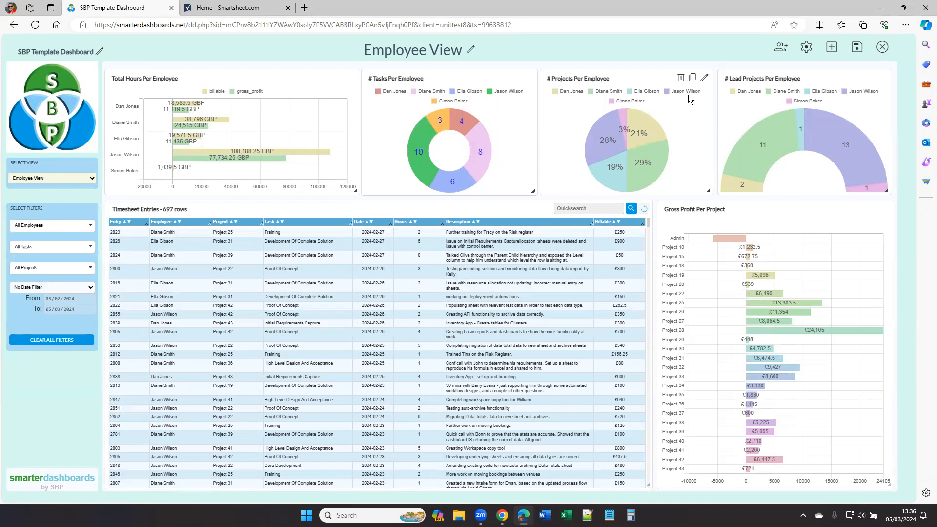
Step: Review the Add menu and the Total Hours Per Employee widget details, including its widget type options
{"action": "left_click", "coordinate": [832, 49]}
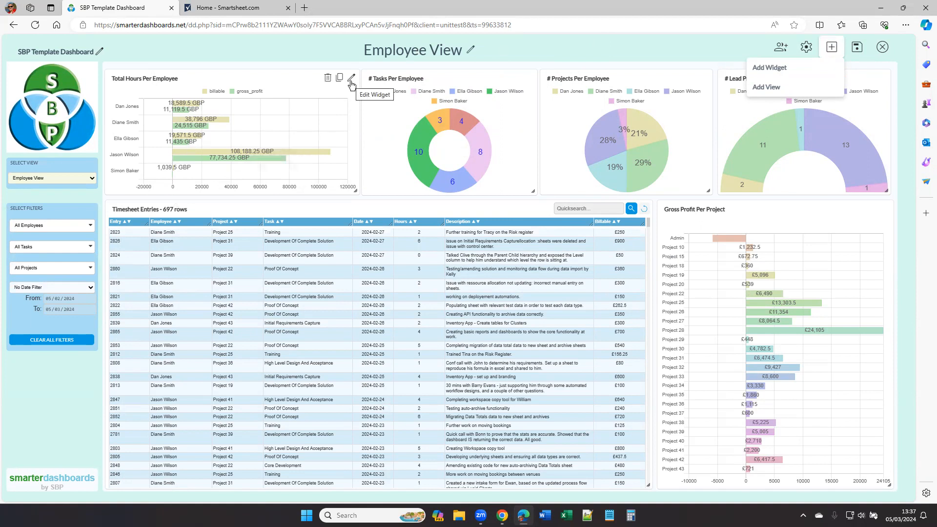
{"action": "left_click", "coordinate": [351, 79]}
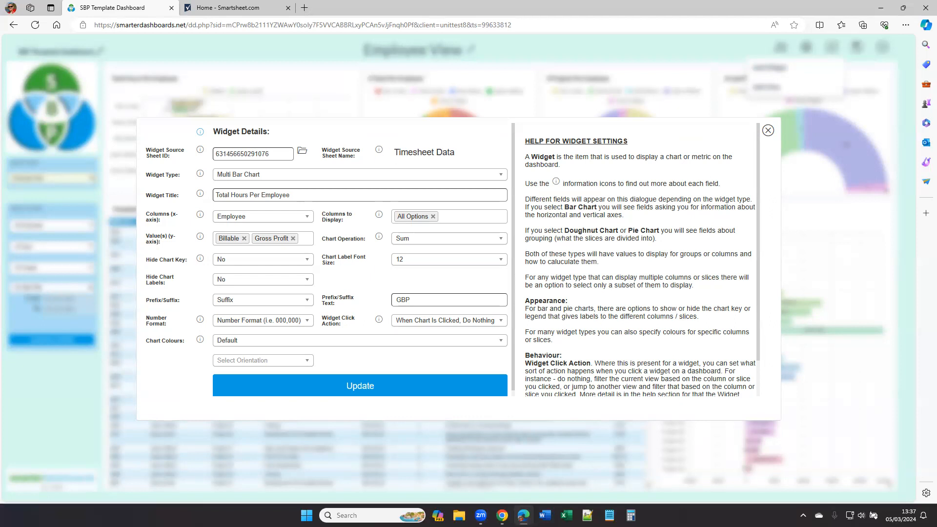
{"action": "left_click", "coordinate": [315, 179]}
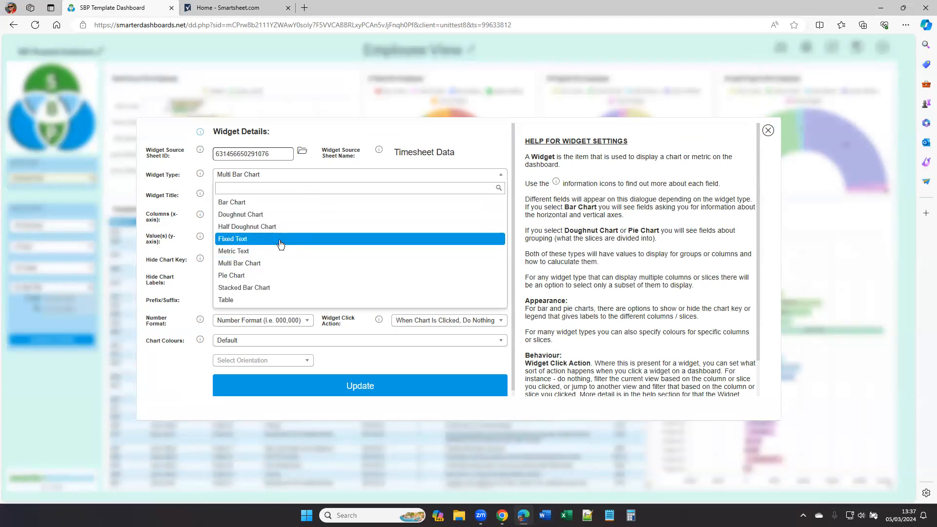
{"action": "left_click", "coordinate": [267, 177]}
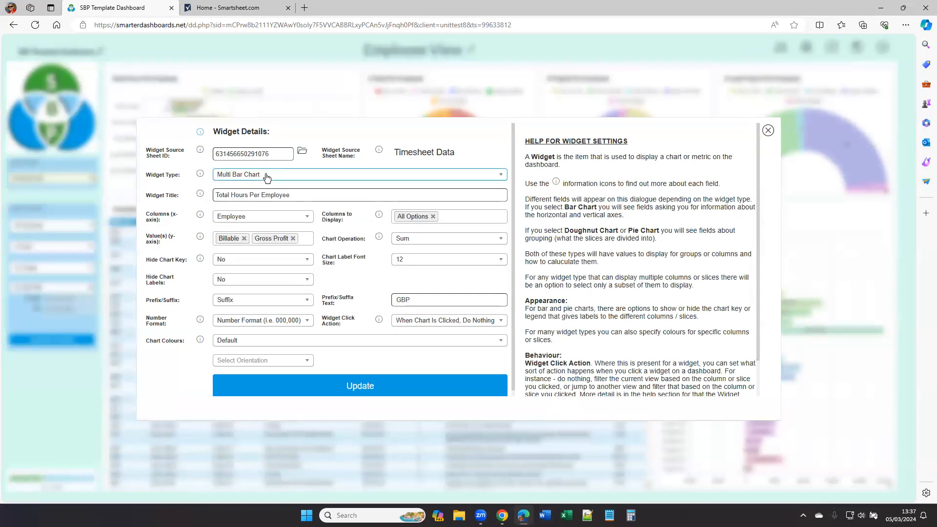
{"action": "key", "text": "Tab"}
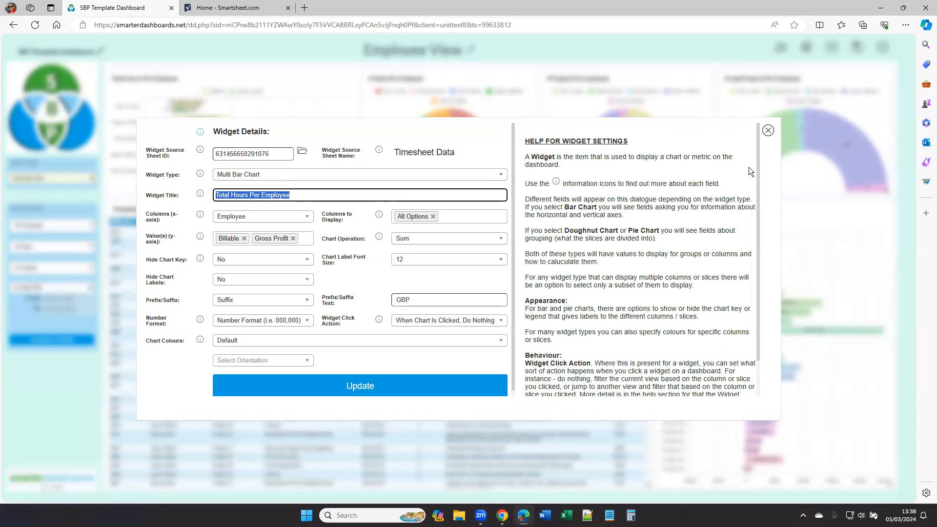
{"action": "left_click", "coordinate": [768, 131]}
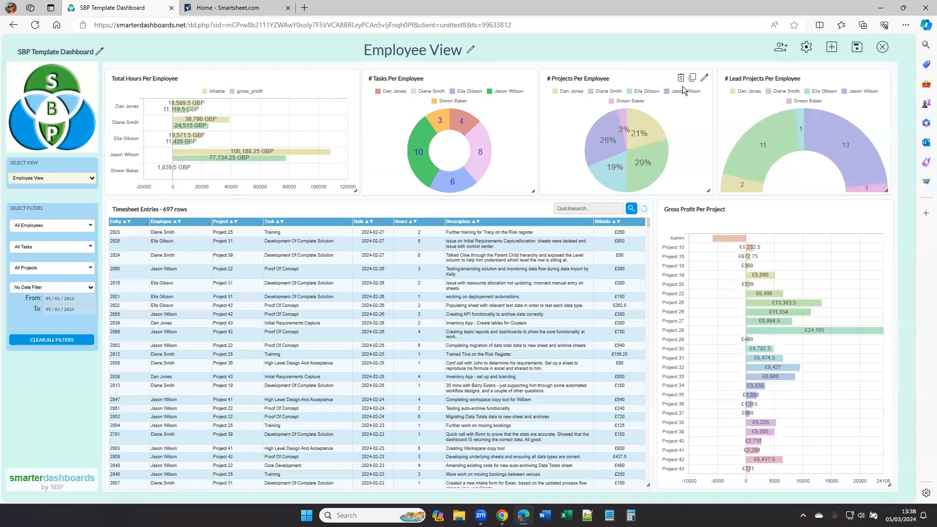
{"action": "left_click", "coordinate": [350, 81]}
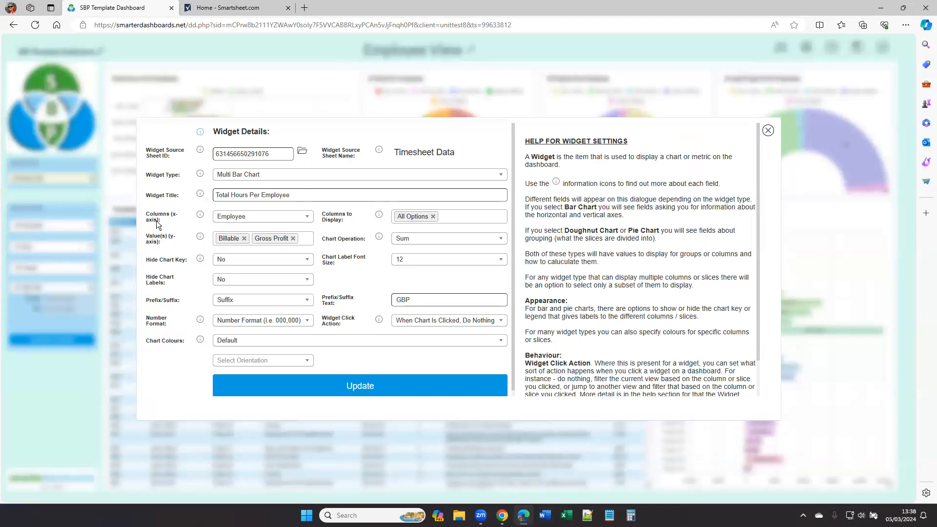
{"action": "left_click", "coordinate": [272, 220]}
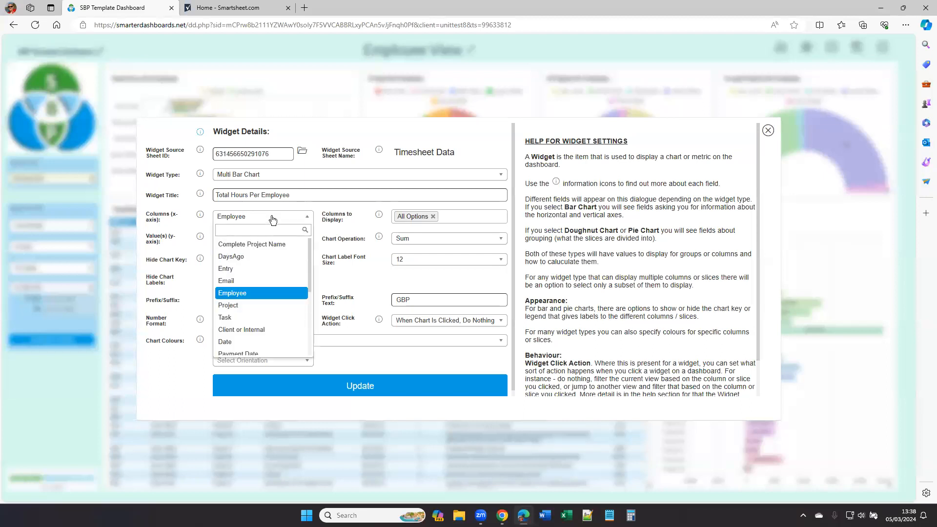
{"action": "left_click", "coordinate": [272, 219]}
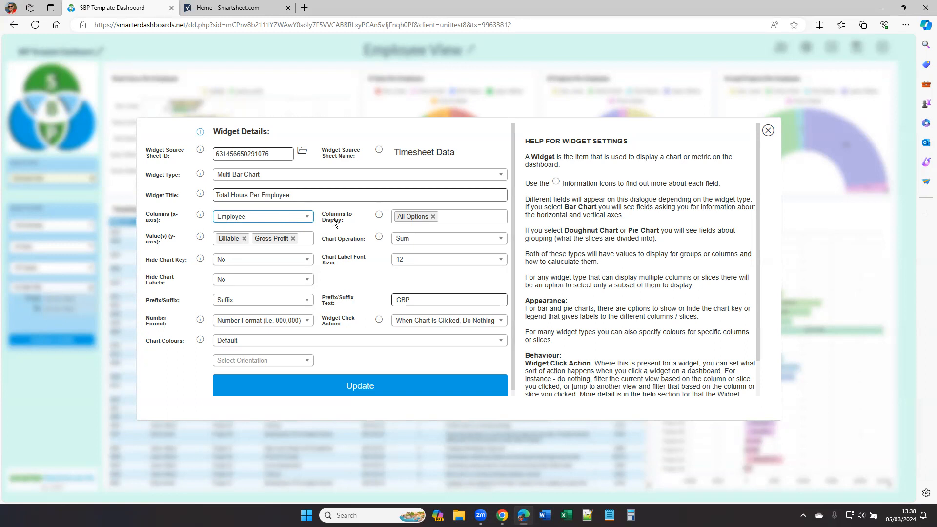
{"action": "left_click", "coordinate": [451, 224]}
{"action": "left_click", "coordinate": [415, 257]}
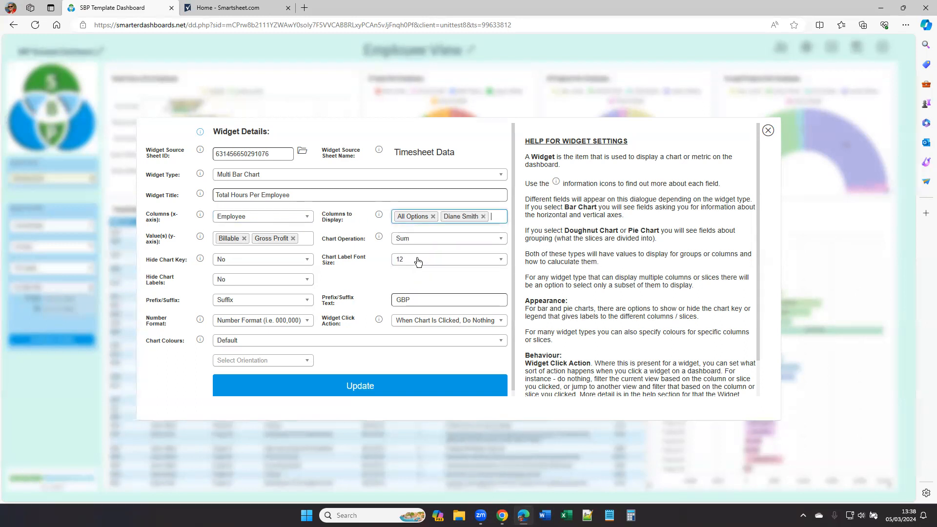
{"action": "left_click", "coordinate": [484, 218]}
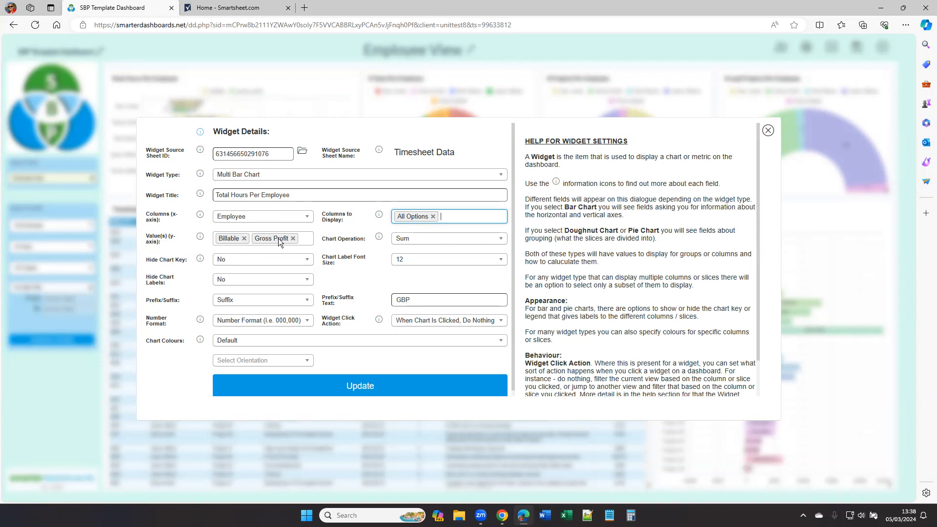
{"action": "left_click", "coordinate": [412, 239]}
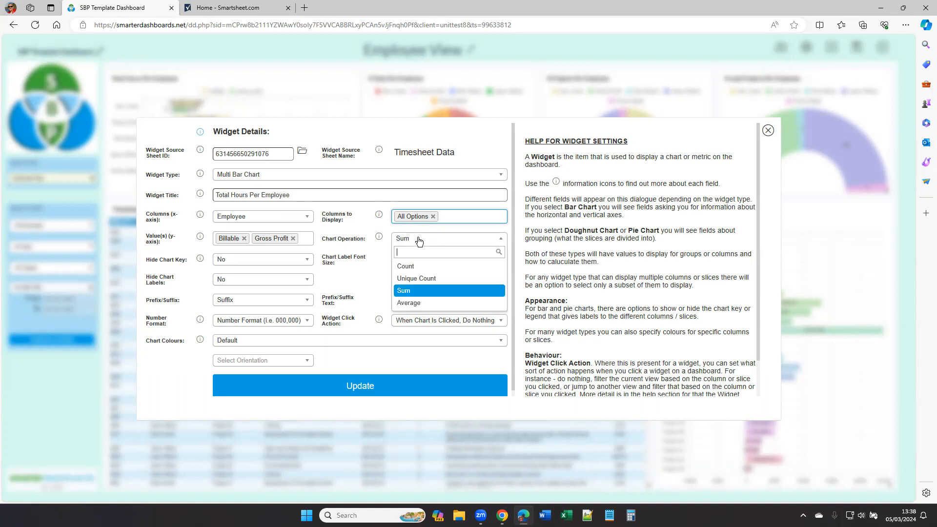
{"action": "left_click", "coordinate": [413, 292]}
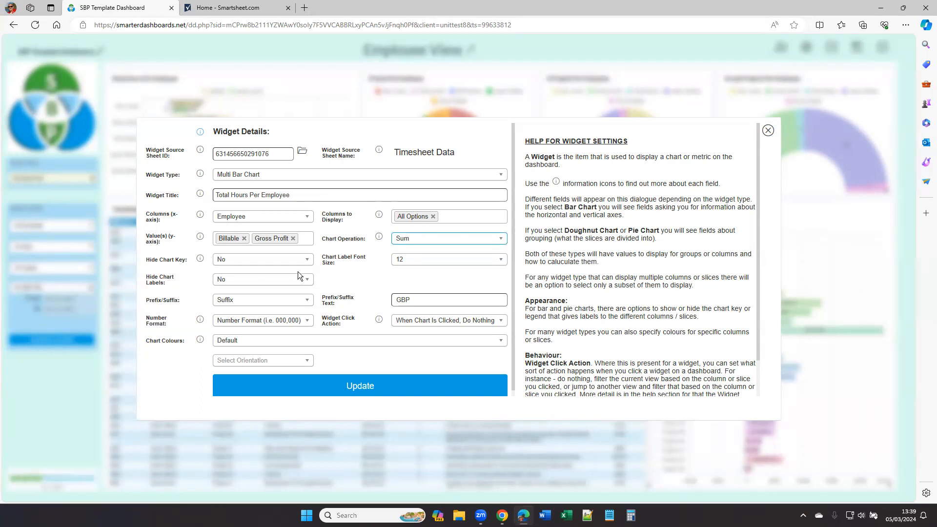
{"action": "key", "text": "ctrl"}
{"action": "left_click", "coordinate": [259, 299]}
{"action": "left_click", "coordinate": [260, 303]}
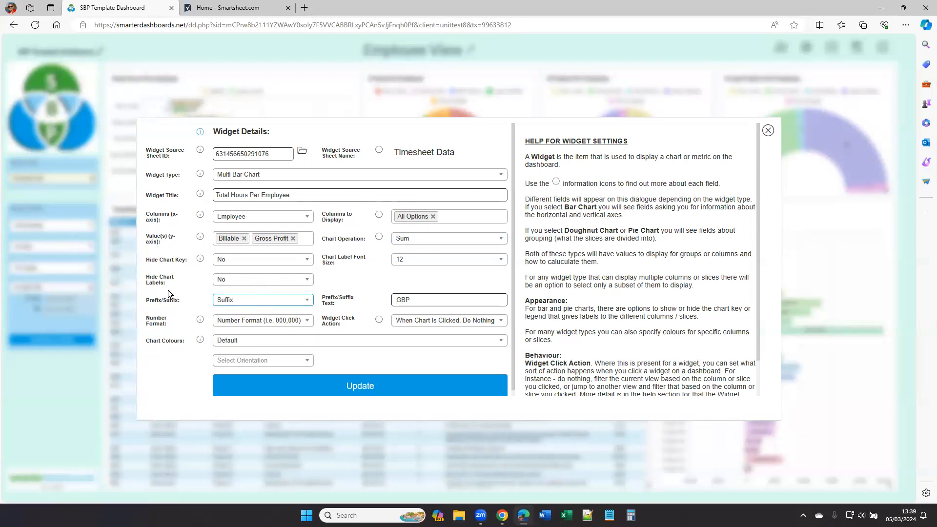
{"action": "left_click", "coordinate": [246, 323]}
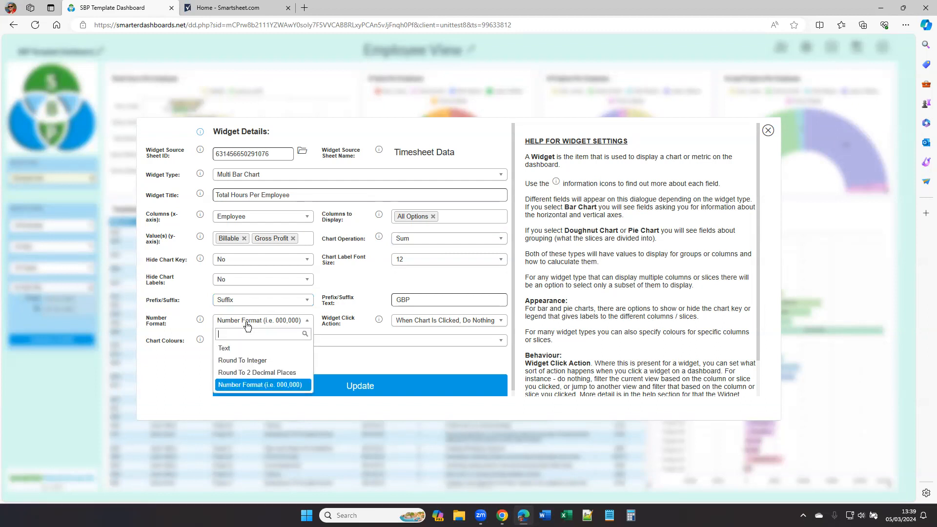
{"action": "left_click", "coordinate": [247, 322]}
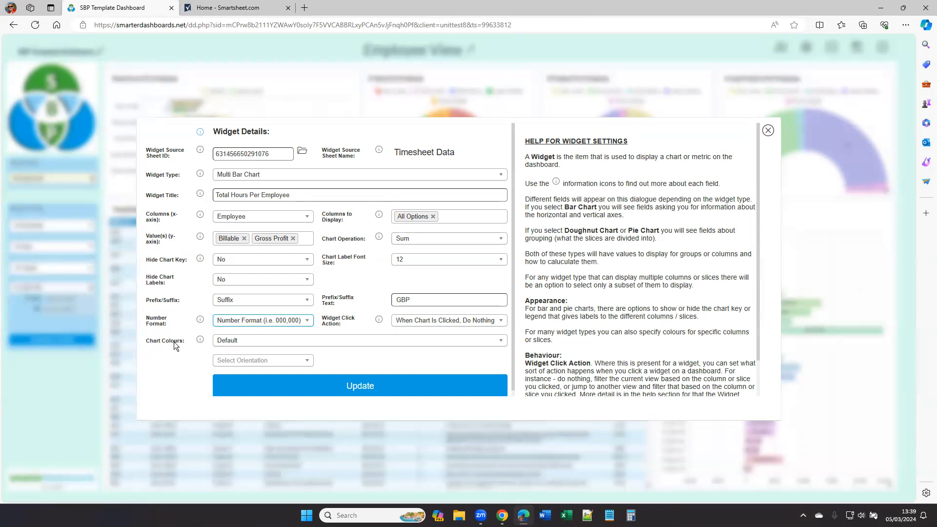
{"action": "left_click", "coordinate": [296, 342]}
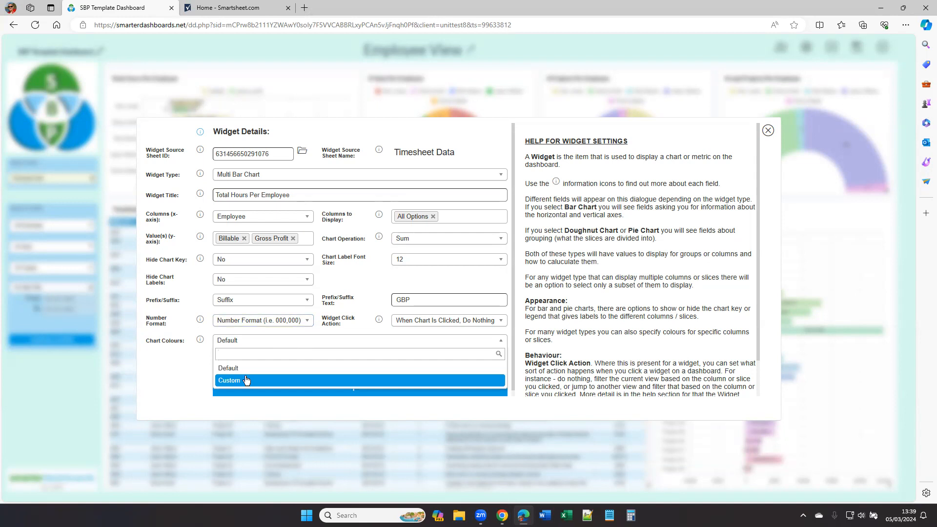
{"action": "left_click", "coordinate": [245, 380]}
{"action": "scroll", "coordinate": [381, 309], "scroll_direction": "down", "scroll_amount": 3}
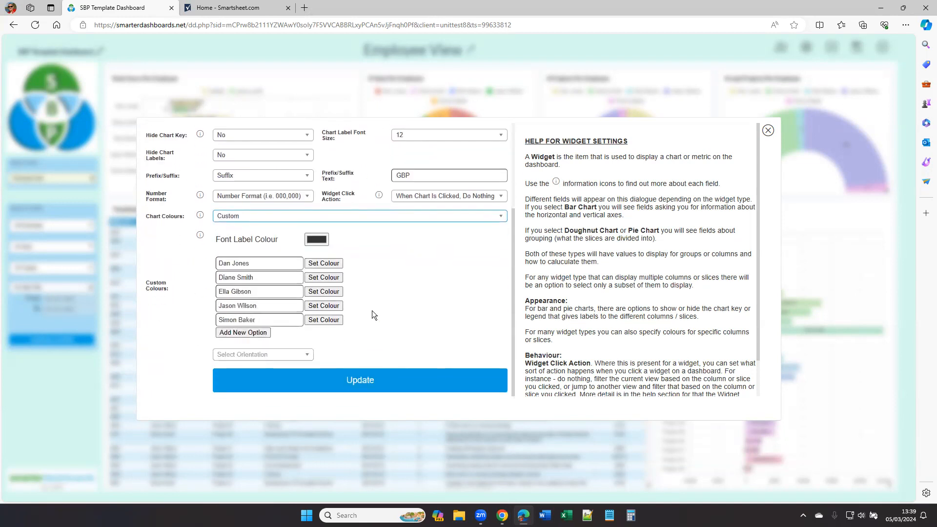
{"action": "left_click", "coordinate": [321, 264]}
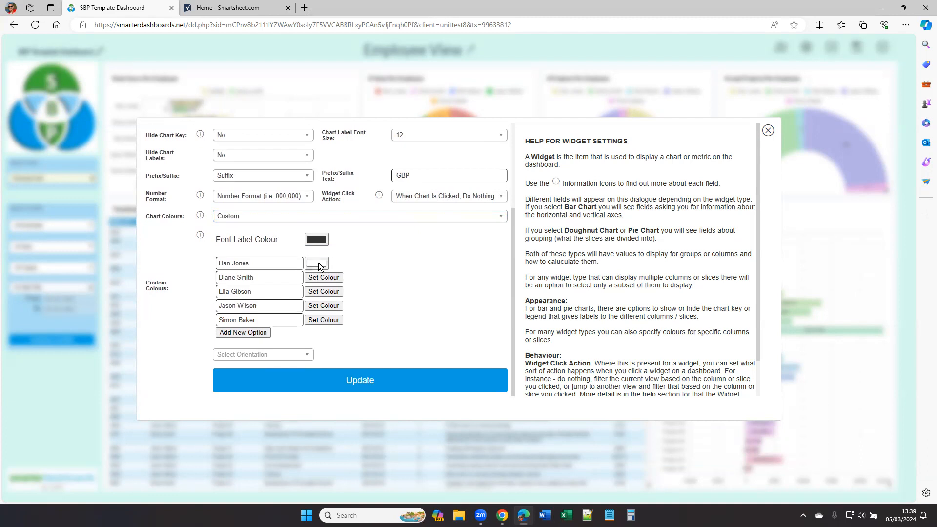
{"action": "left_click", "coordinate": [318, 264]}
{"action": "left_click", "coordinate": [360, 289]}
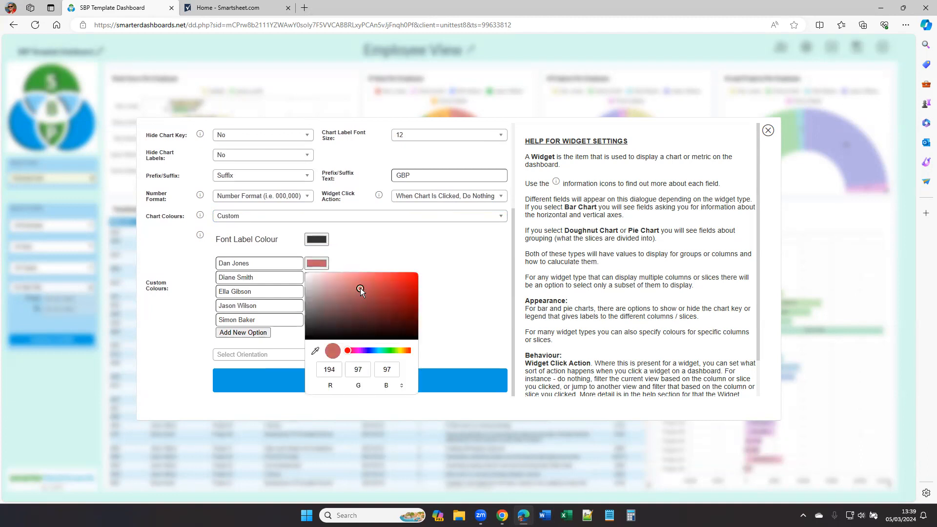
{"action": "left_click", "coordinate": [447, 286]}
{"action": "left_click", "coordinate": [262, 219]}
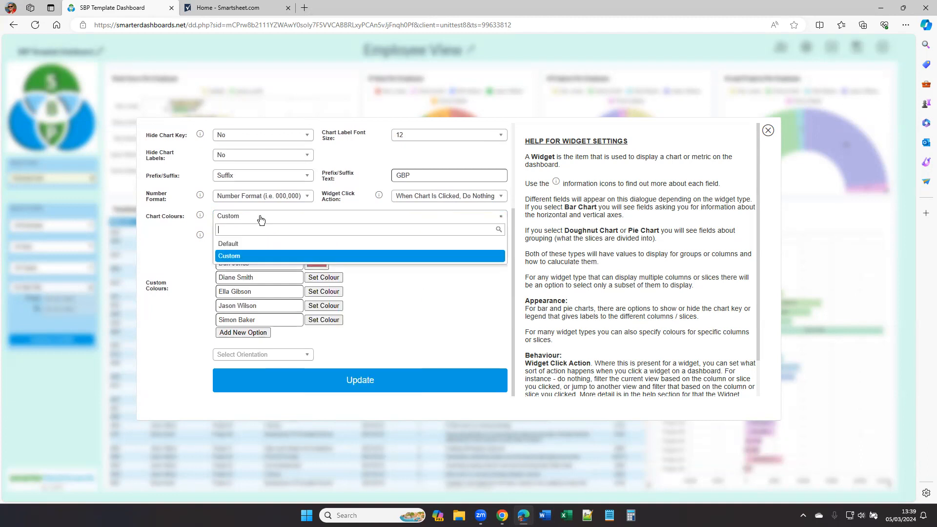
{"action": "left_click", "coordinate": [240, 245]}
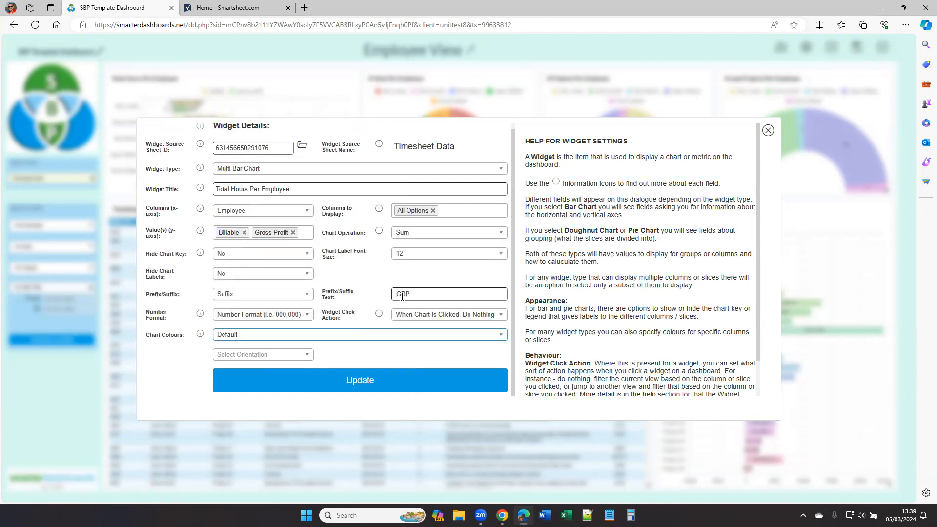
Step: Review the Widget Click Action and orientation options, then close the widget settings without updating
{"action": "key", "text": "Tab"}
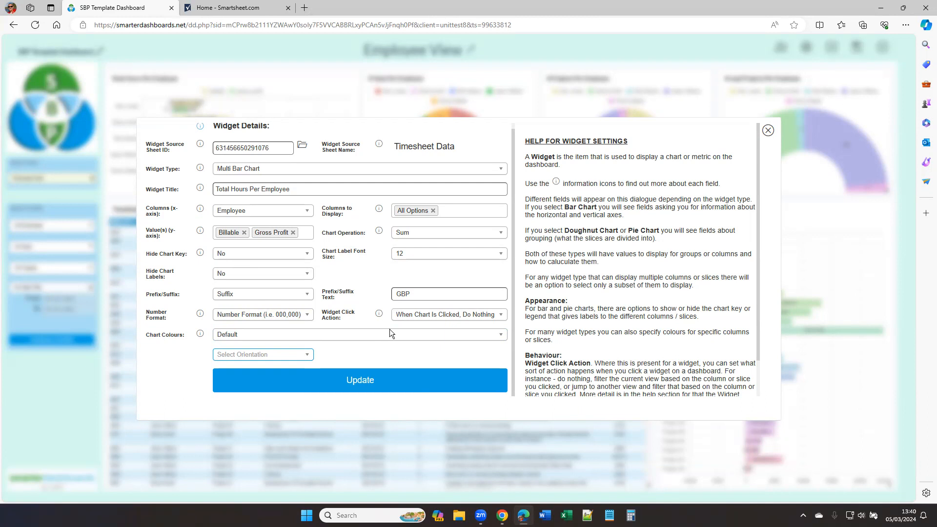
{"action": "left_click", "coordinate": [465, 316]}
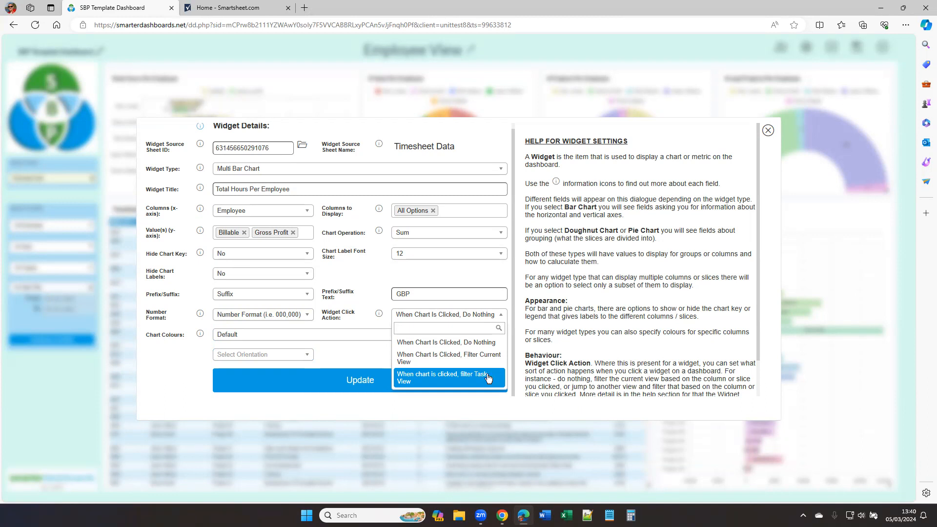
{"action": "left_click", "coordinate": [367, 266]}
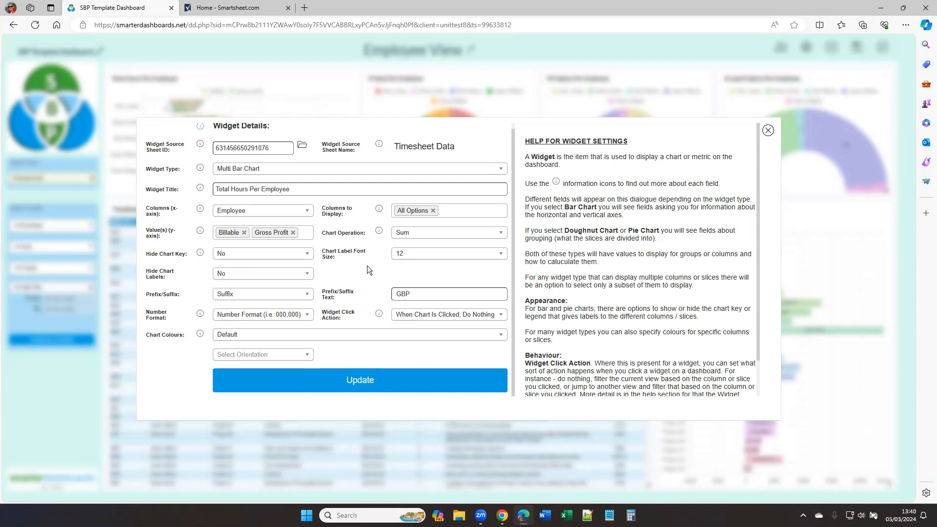
{"action": "left_click", "coordinate": [295, 360]}
{"action": "scroll", "coordinate": [377, 342], "scroll_direction": "down", "scroll_amount": 1}
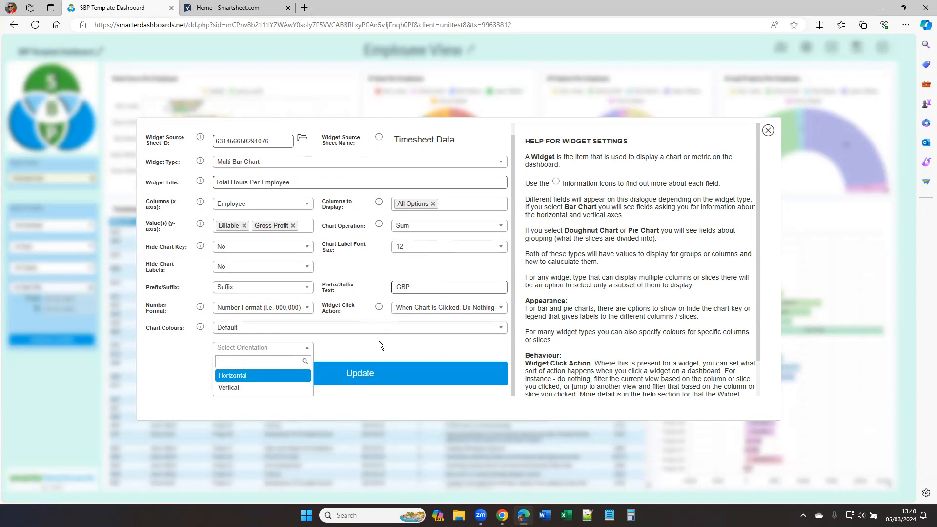
{"action": "left_click", "coordinate": [379, 341]}
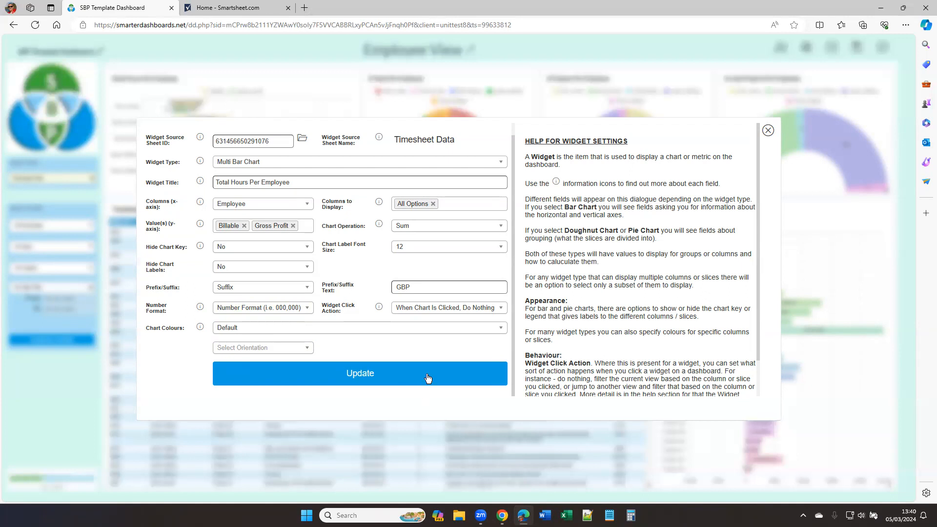
{"action": "left_click", "coordinate": [768, 130]}
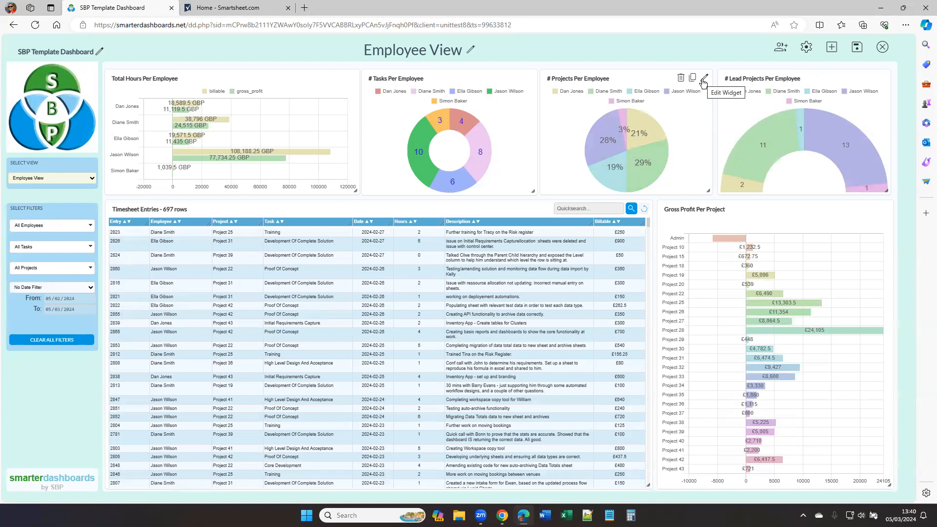
Step: Open the # Projects Per Employee widget settings, review its Value Operation and Show Percentages options, and close them
{"action": "left_click", "coordinate": [704, 79]}
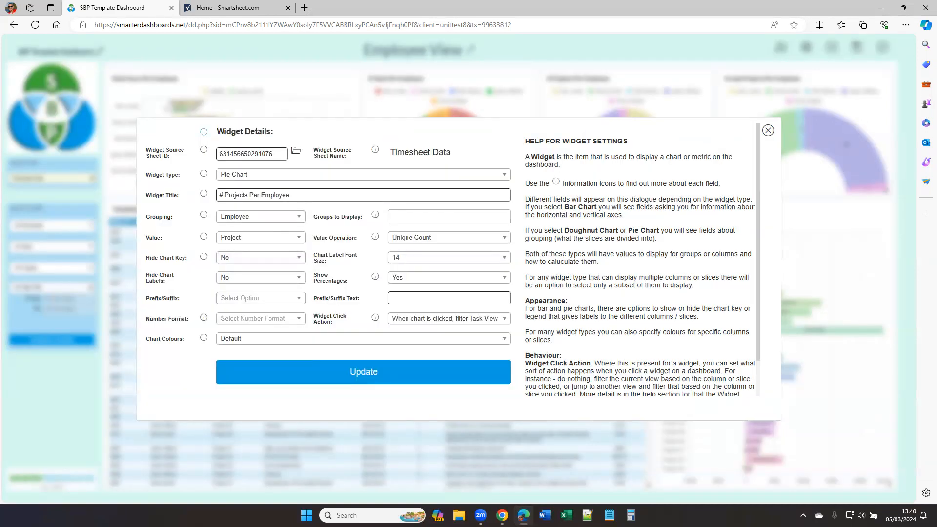
{"action": "key", "text": "ctrl"}
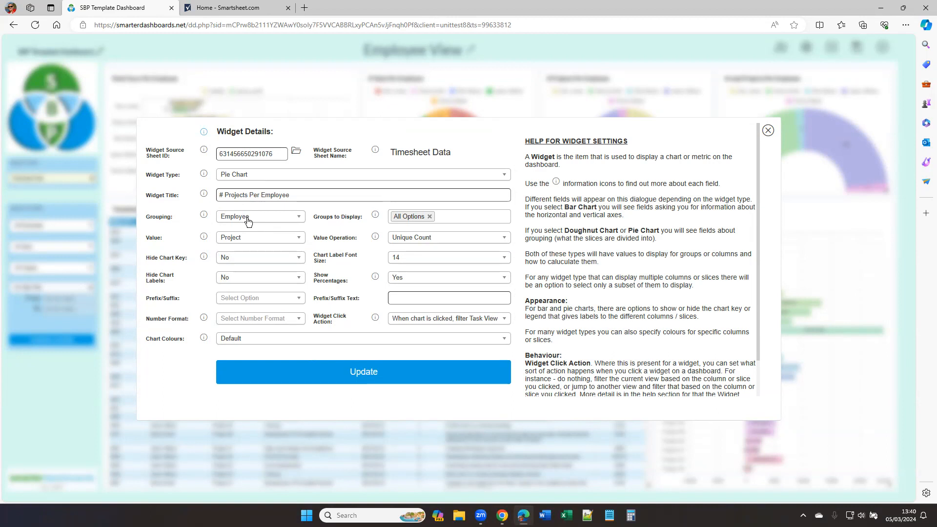
{"action": "key", "text": "ctrl"}
{"action": "left_click", "coordinate": [446, 238]}
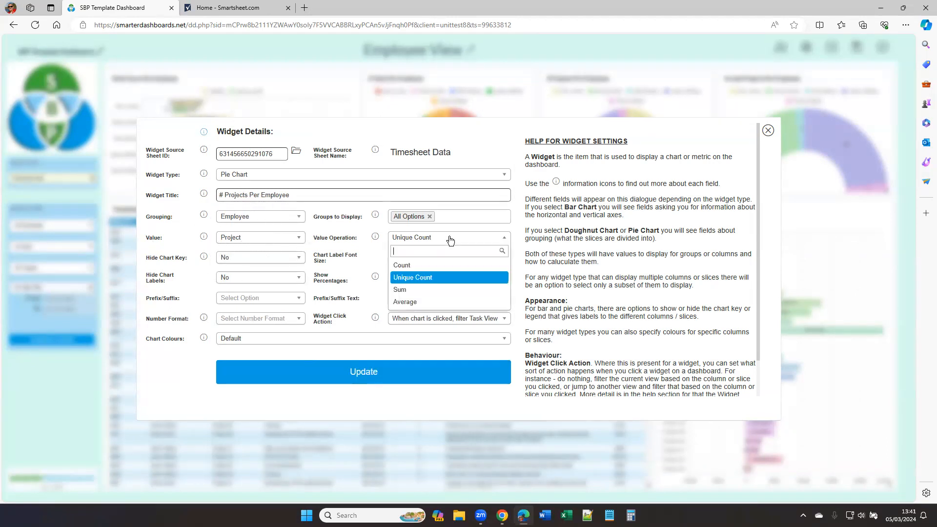
{"action": "left_click", "coordinate": [441, 279]}
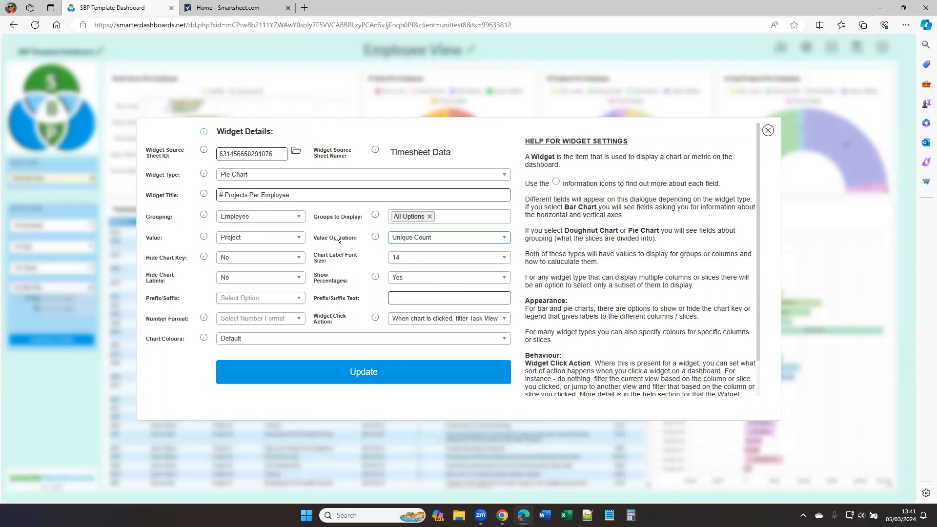
{"action": "left_click", "coordinate": [278, 241]}
{"action": "left_click", "coordinate": [249, 327]}
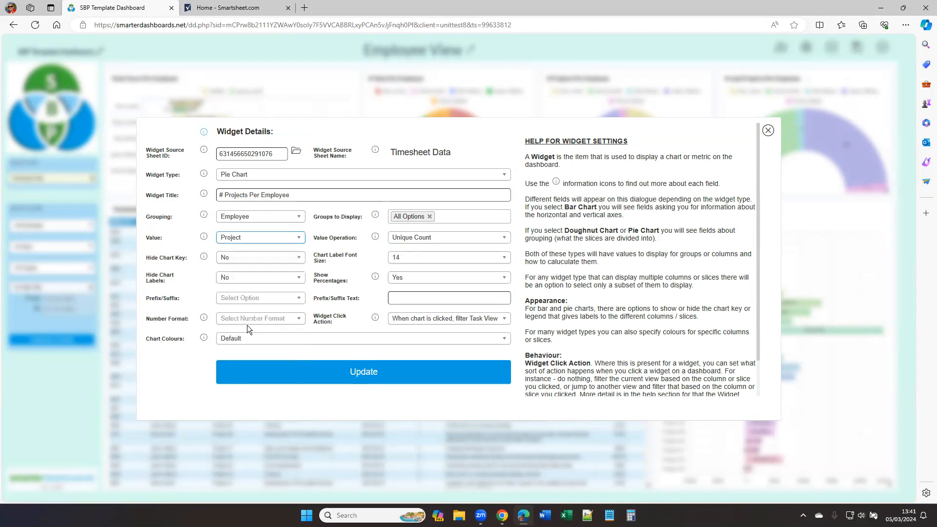
{"action": "left_click", "coordinate": [404, 282]}
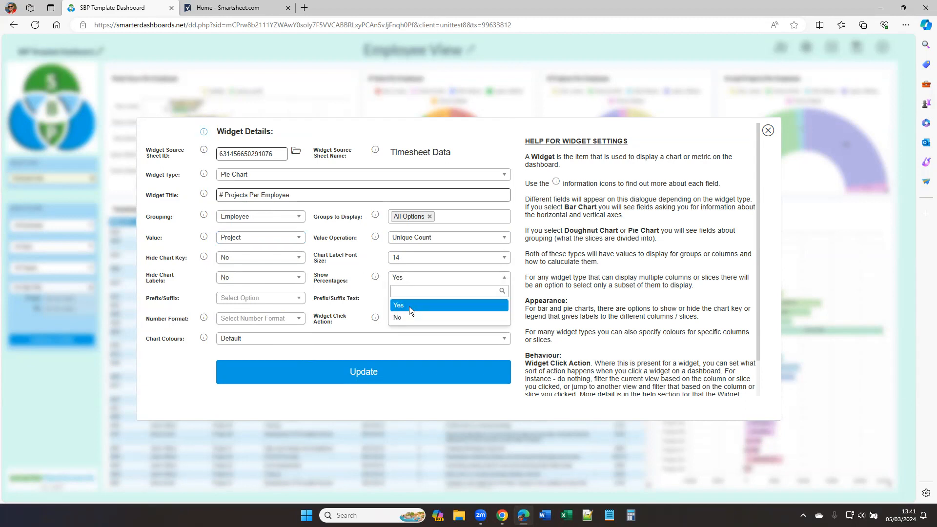
{"action": "left_click", "coordinate": [409, 307]}
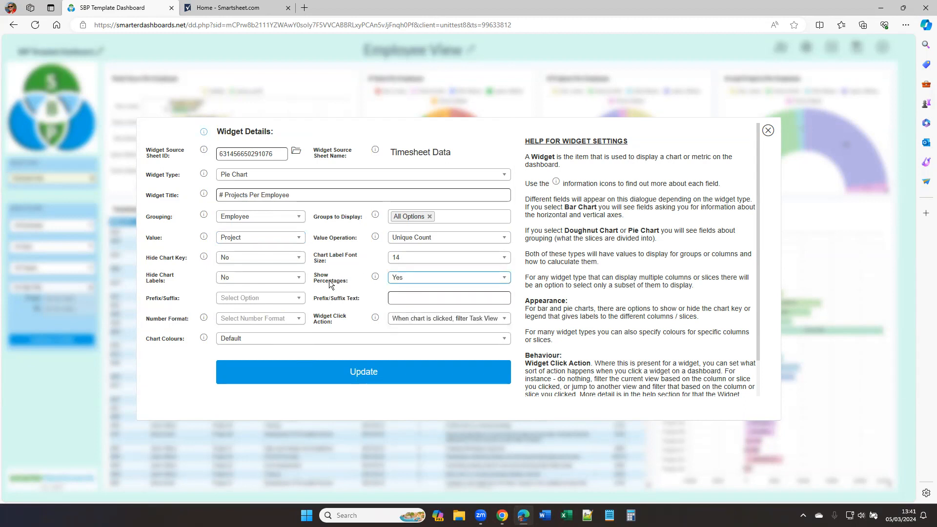
{"action": "left_click", "coordinate": [768, 131]}
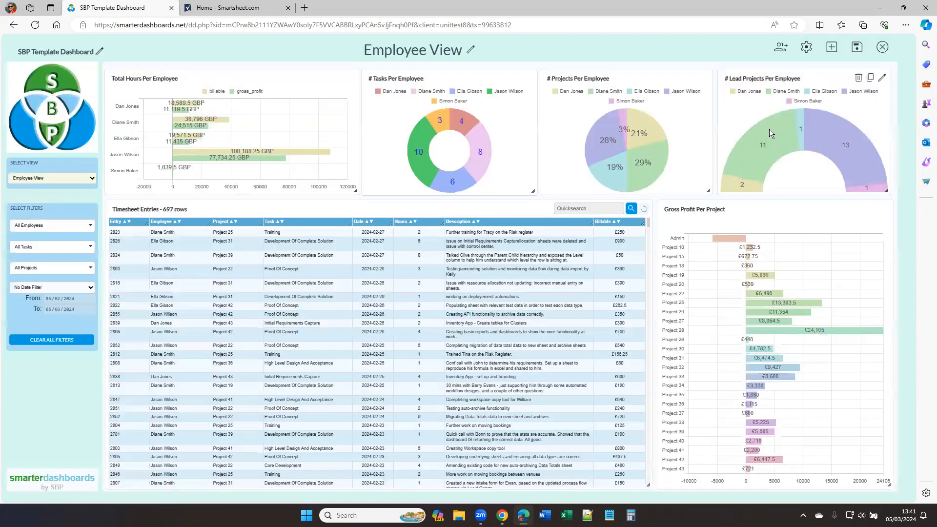
Step: Open the # Lead Projects Per Employee widget settings, review its view and widget key column options, and close them
{"action": "left_click", "coordinate": [884, 80]}
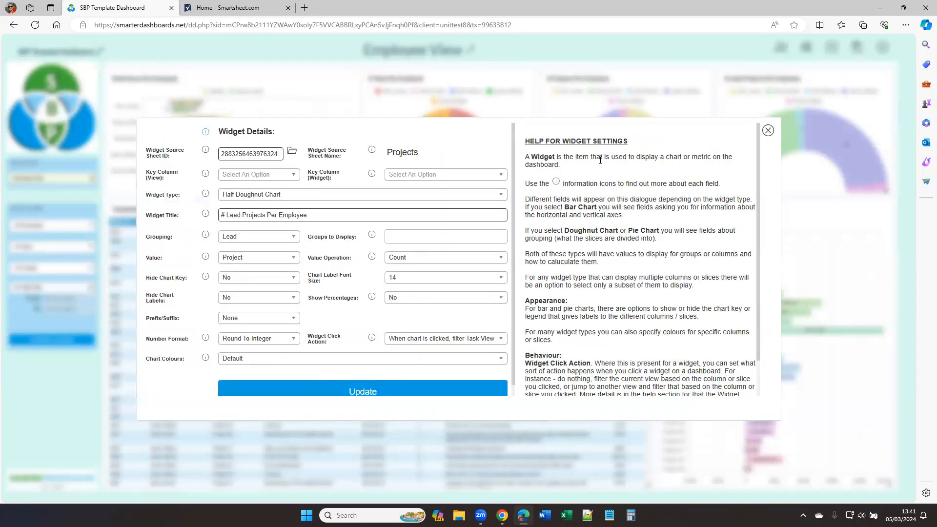
{"action": "double_click", "coordinate": [395, 152]}
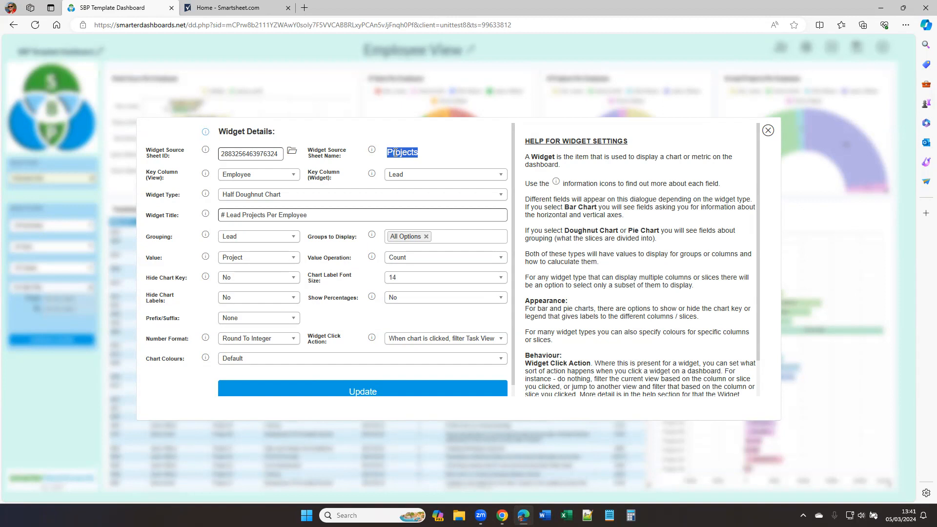
{"action": "left_click", "coordinate": [265, 179]}
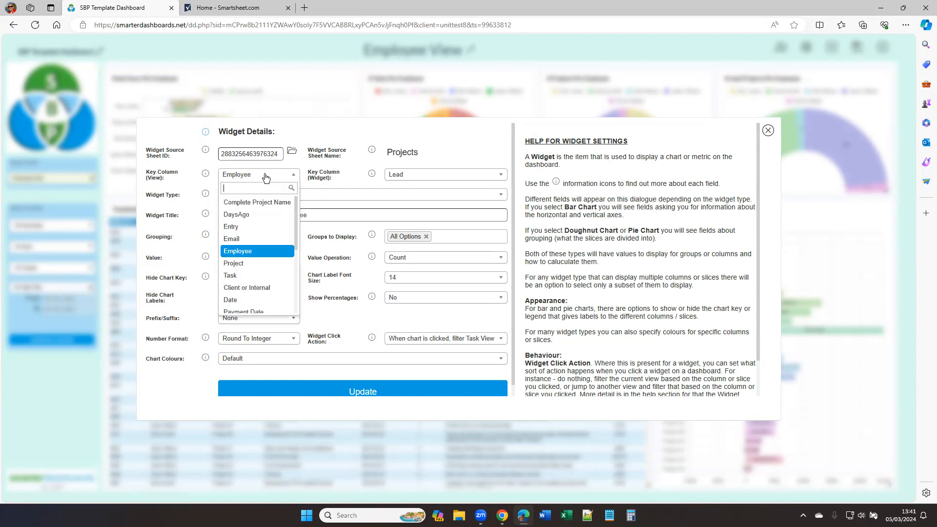
{"action": "left_click", "coordinate": [255, 252]}
{"action": "left_click", "coordinate": [418, 179]}
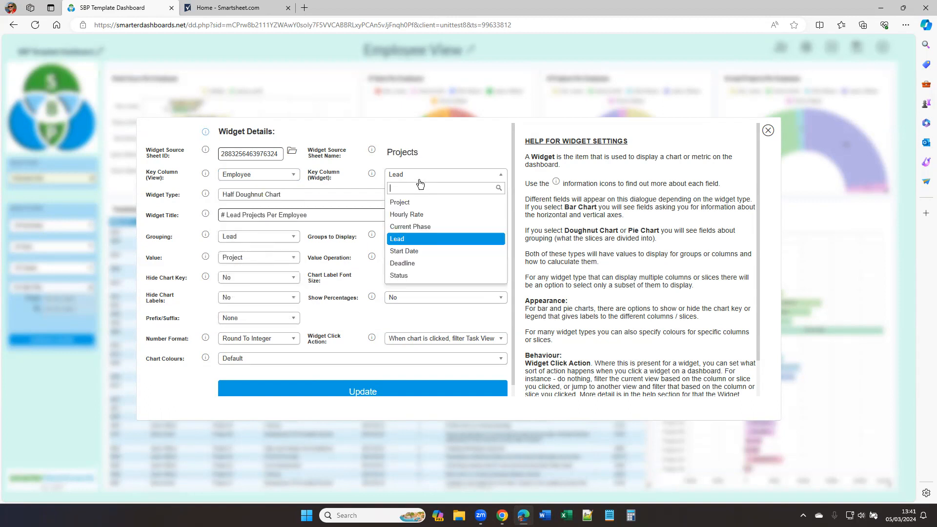
{"action": "left_click", "coordinate": [407, 240]}
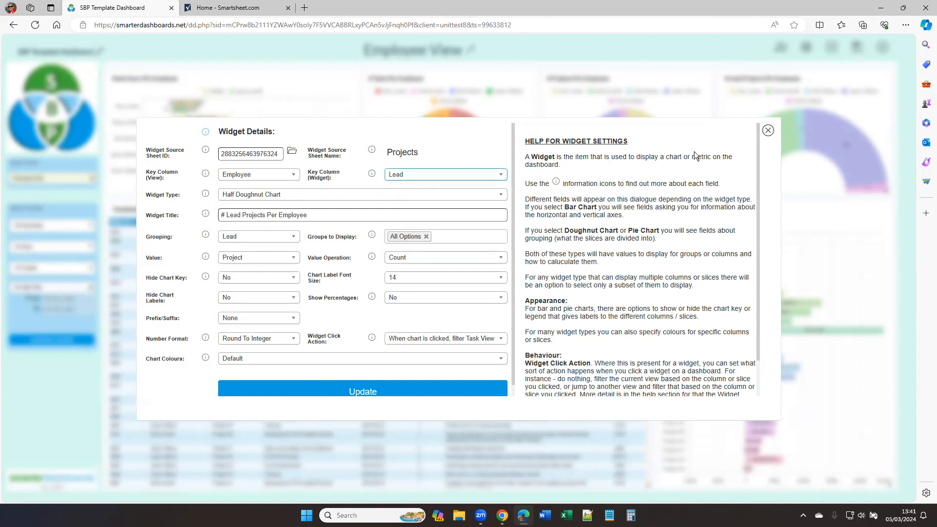
{"action": "left_click", "coordinate": [769, 131]}
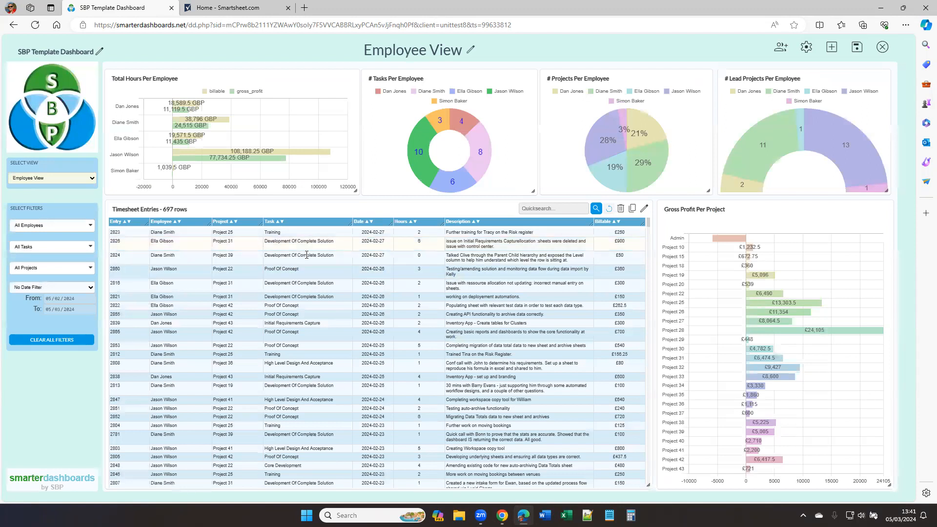
Step: Open the Timesheet Entries table widget settings and browse the columns available to add
{"action": "left_click", "coordinate": [645, 209]}
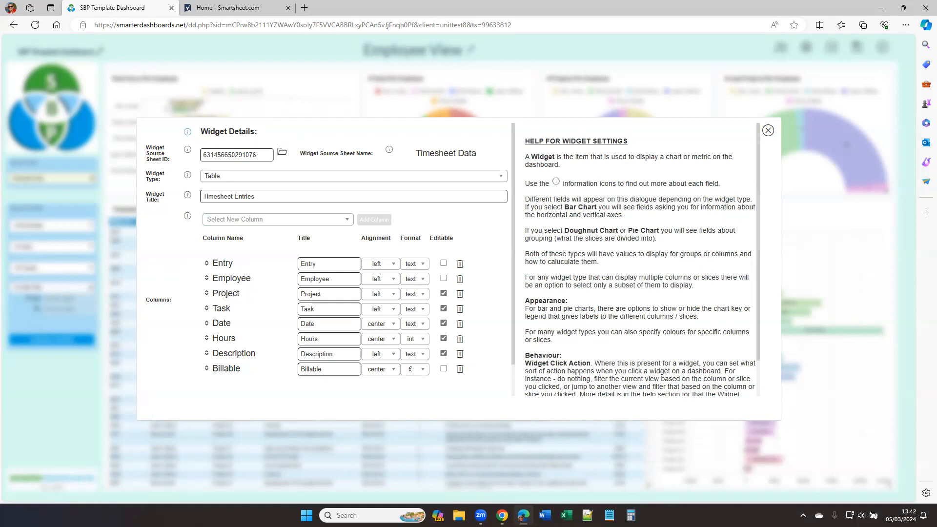
{"action": "left_click", "coordinate": [285, 222]}
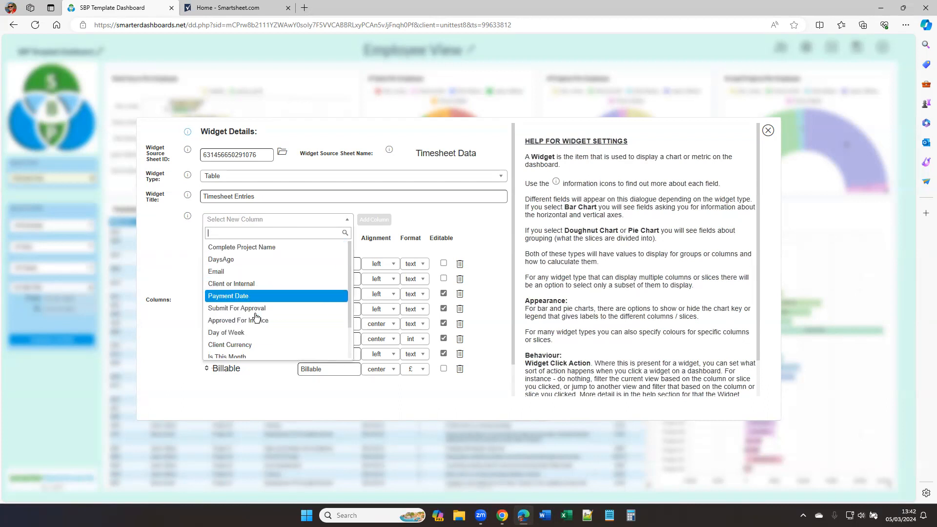
{"action": "left_click", "coordinate": [161, 269]}
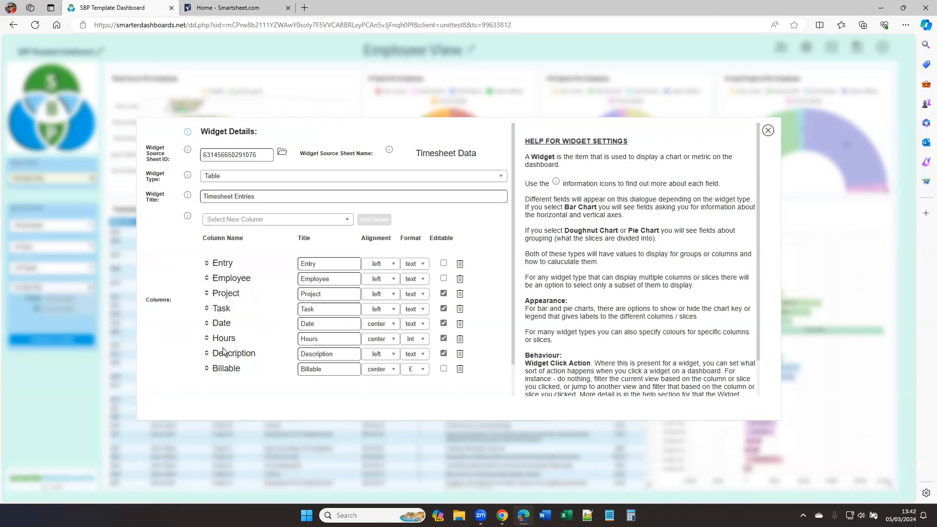
Step: Move the Hours column above Date in the Timesheet Entries table, review its alignment and format options, and close the settings without updating
{"action": "mouse_move", "coordinate": [207, 341]}
{"action": "left_mouse_down"}
{"action": "mouse_move", "coordinate": [204, 323]}
{"action": "mouse_move", "coordinate": [212, 324]}
{"action": "left_mouse_up"}
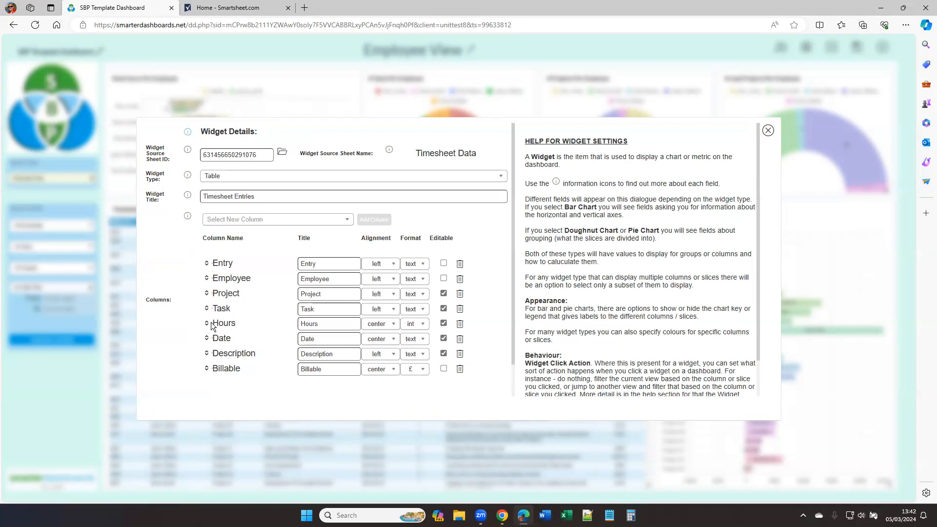
{"action": "double_click", "coordinate": [329, 324]}
{"action": "left_click", "coordinate": [392, 325]}
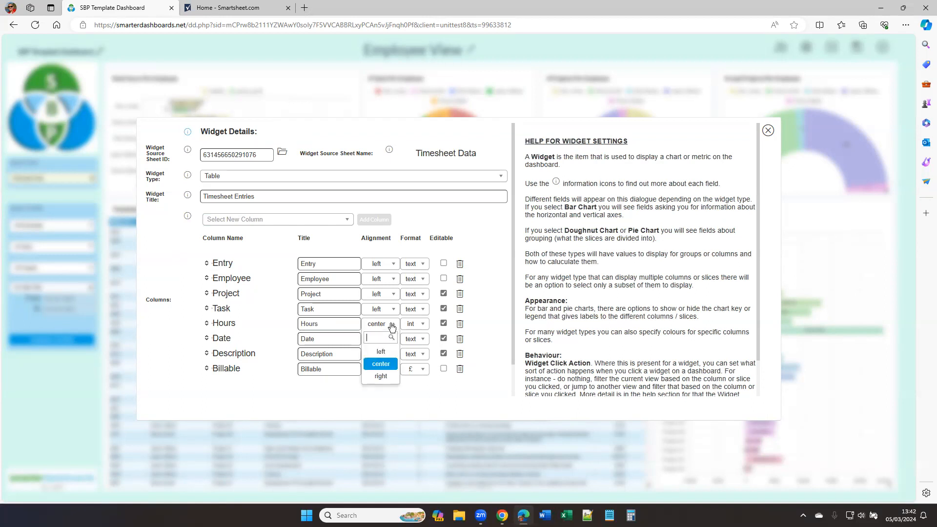
{"action": "left_click", "coordinate": [422, 325]}
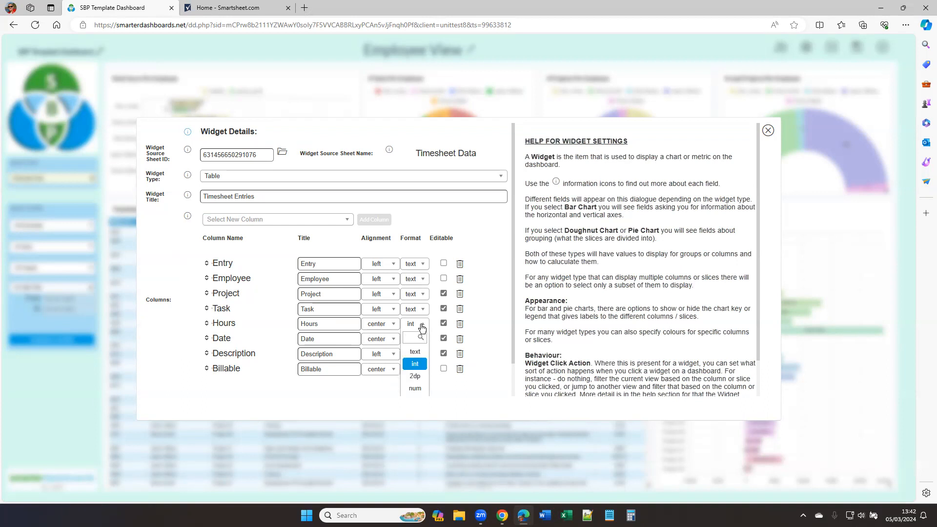
{"action": "scroll", "coordinate": [422, 327], "scroll_direction": "down", "scroll_amount": 1}
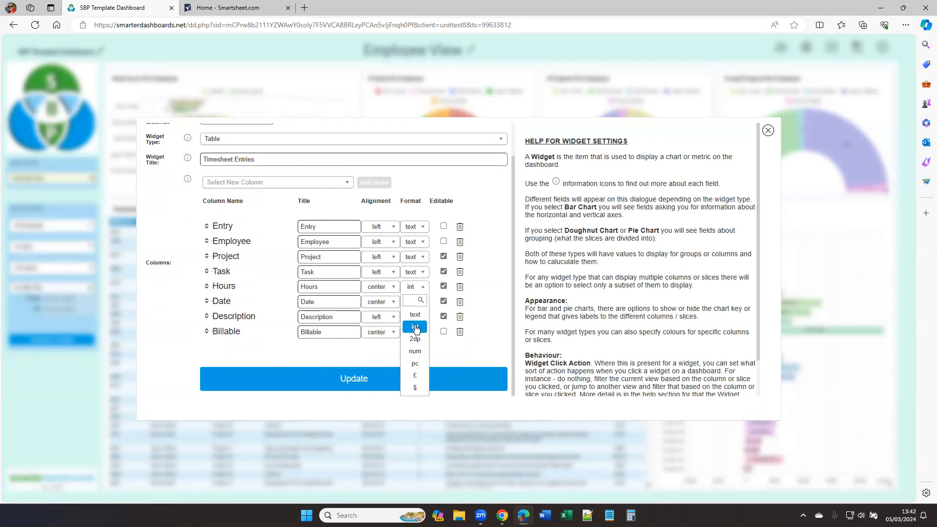
{"action": "left_click", "coordinate": [256, 349]}
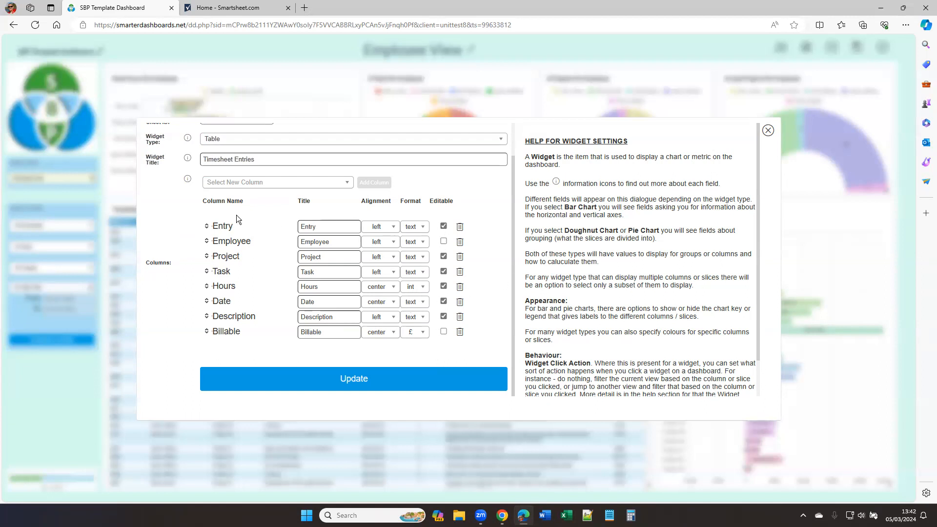
{"action": "left_click", "coordinate": [768, 131]}
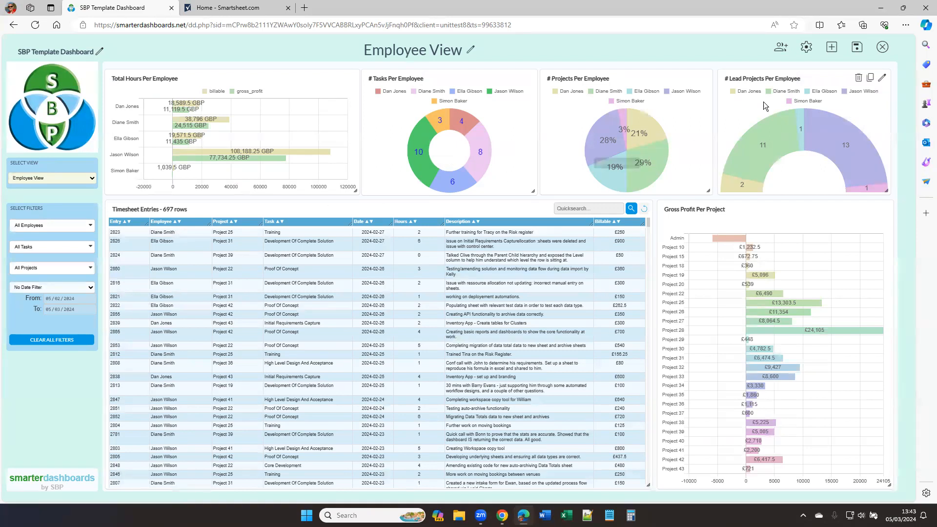
Step: Open the dashboard users, try adding a user and tick admin access for the first listed user, then close without updating
{"action": "left_click", "coordinate": [788, 48]}
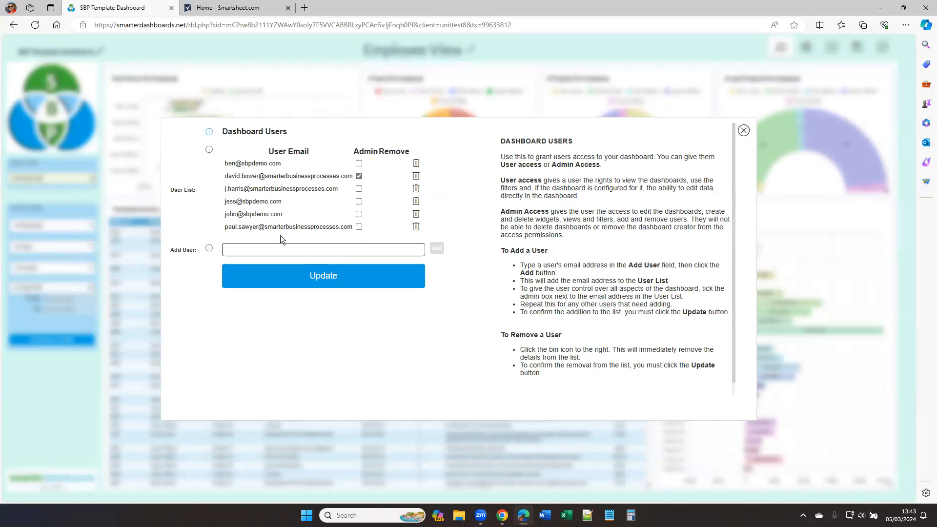
{"action": "left_click", "coordinate": [287, 250]}
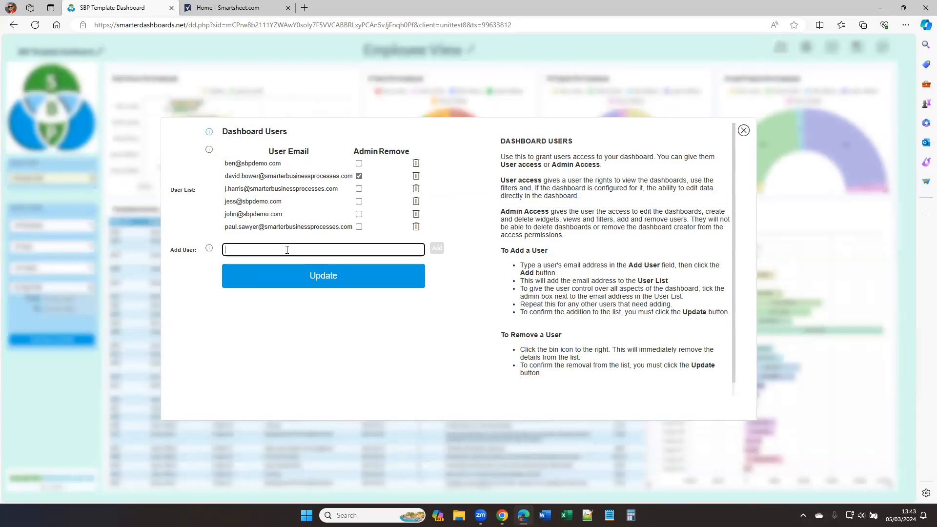
{"action": "left_click", "coordinate": [436, 251]}
{"action": "left_click", "coordinate": [359, 163]}
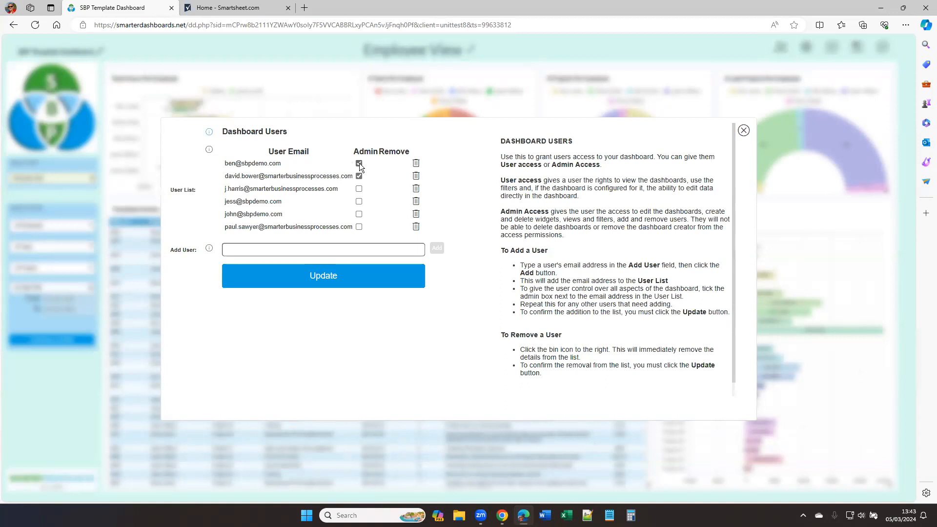
{"action": "left_click", "coordinate": [745, 131]}
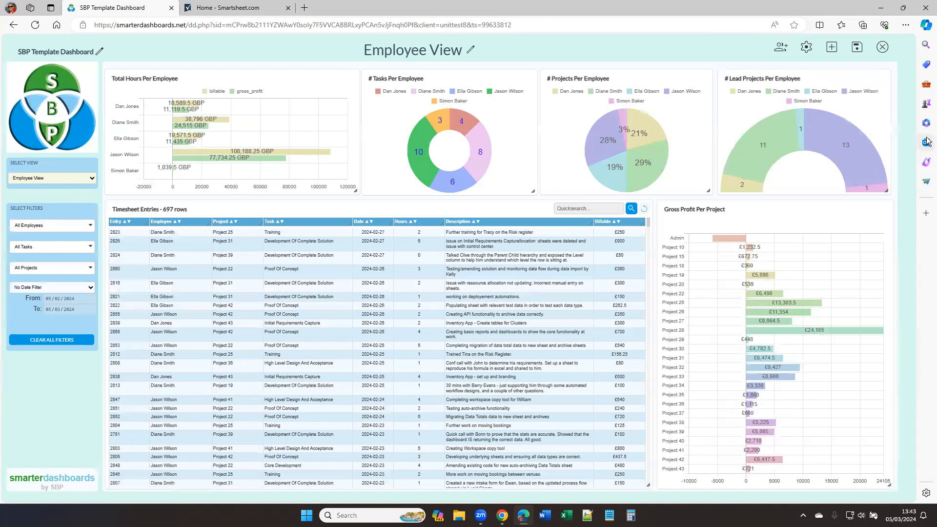
Step: Leave dashboard edit mode, then open and dismiss the More menu with its support and video options
{"action": "left_click", "coordinate": [883, 47]}
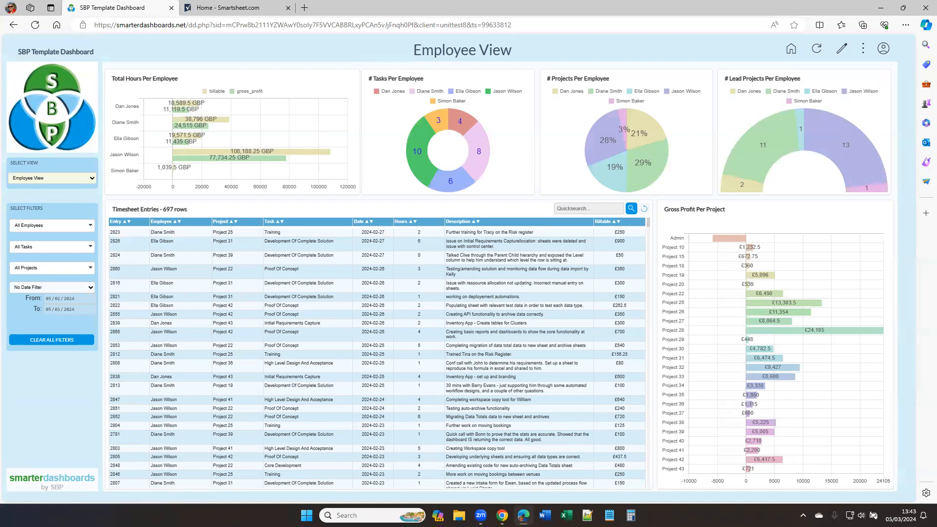
{"action": "left_click", "coordinate": [865, 51]}
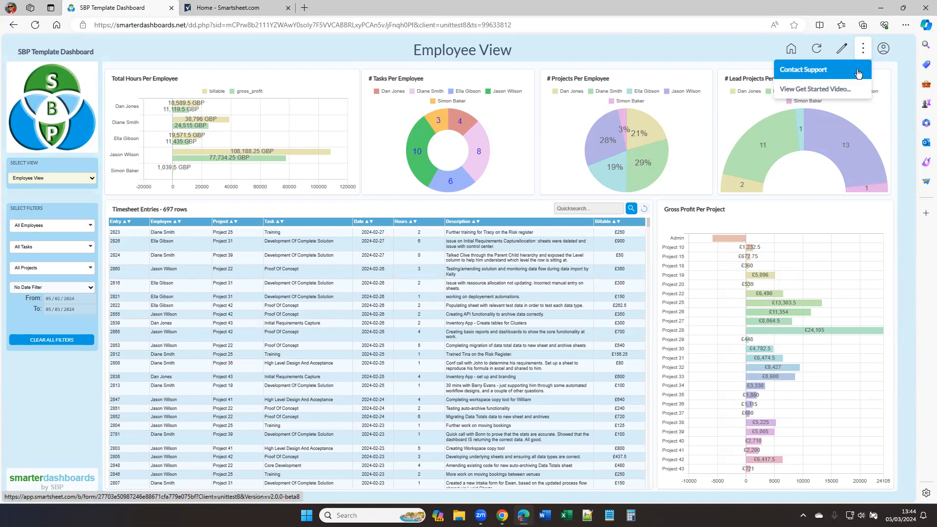
{"action": "left_click", "coordinate": [912, 149]}
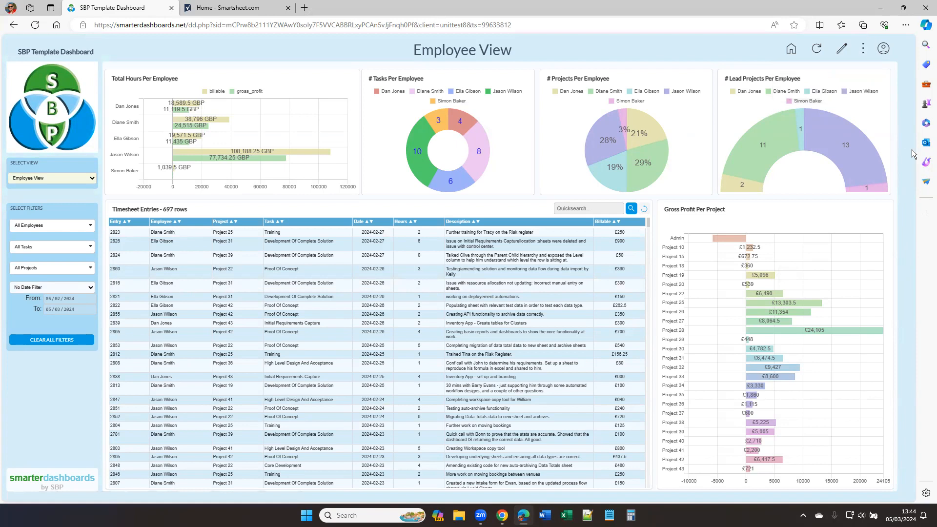